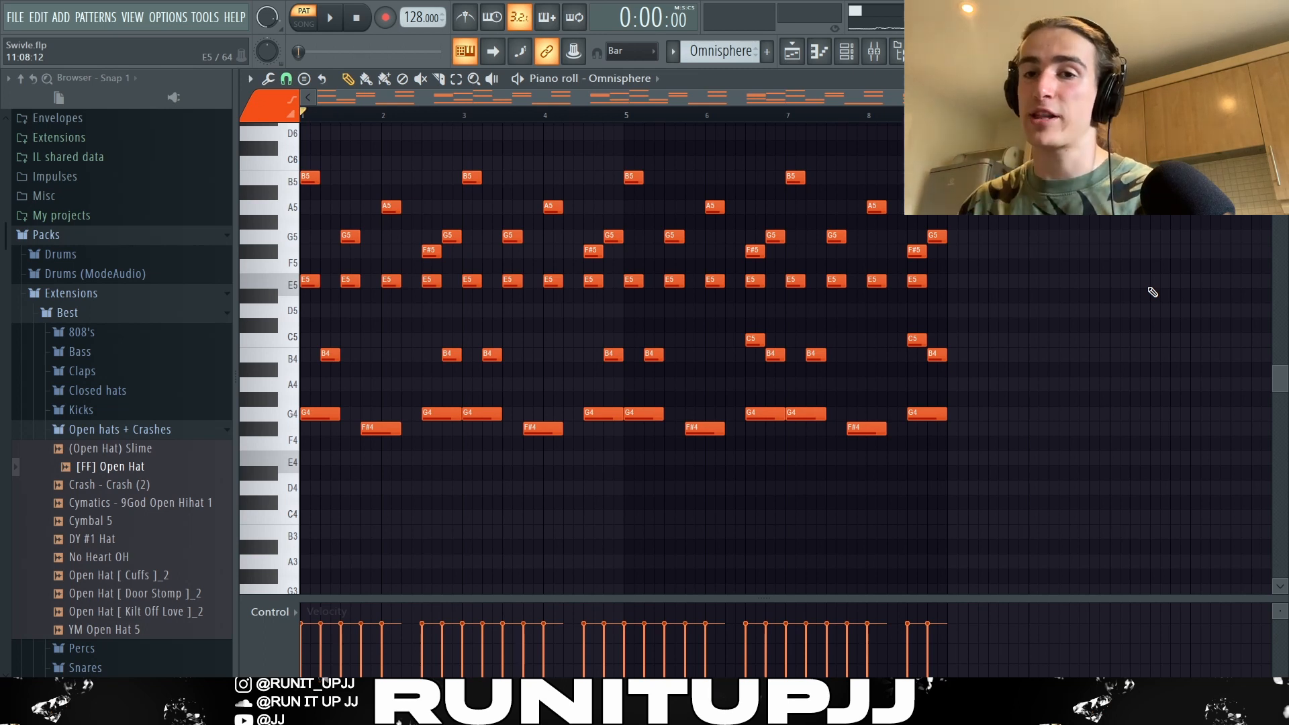
Play back the Omnisphere melody pattern and examine the dry/wet mix in its Portal effect.
key("space")
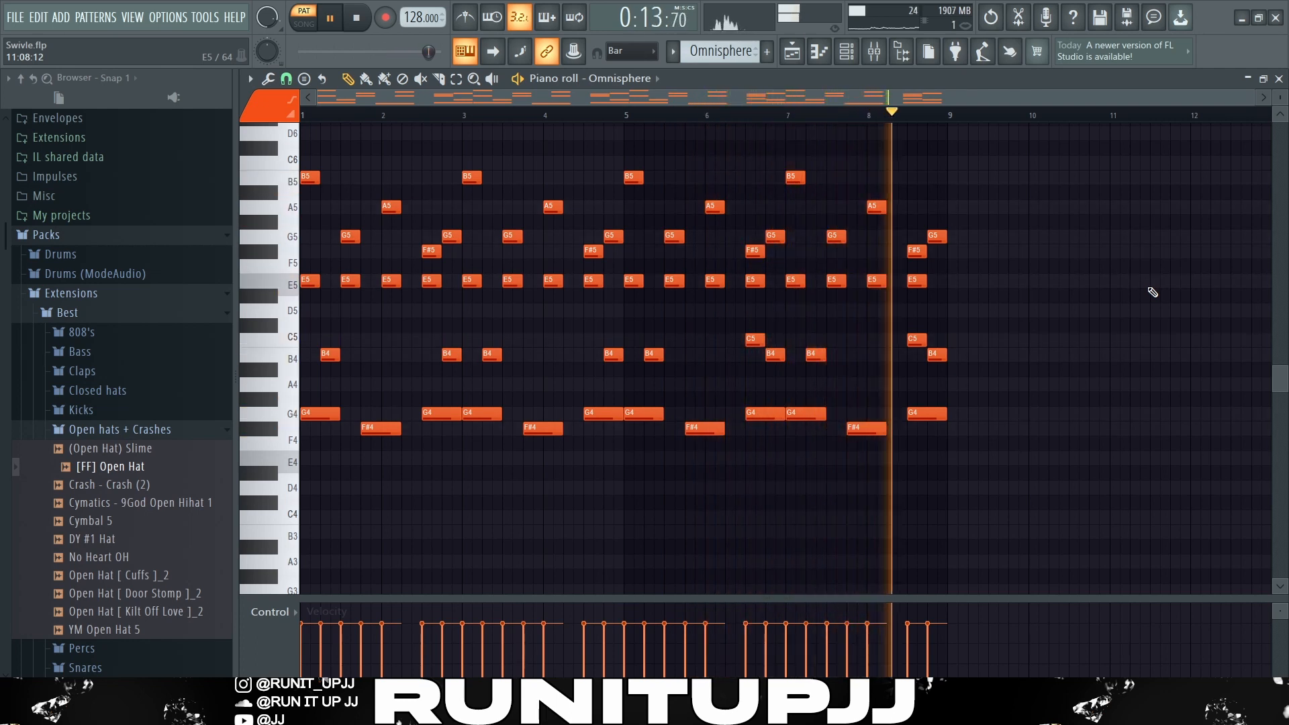
key("space")
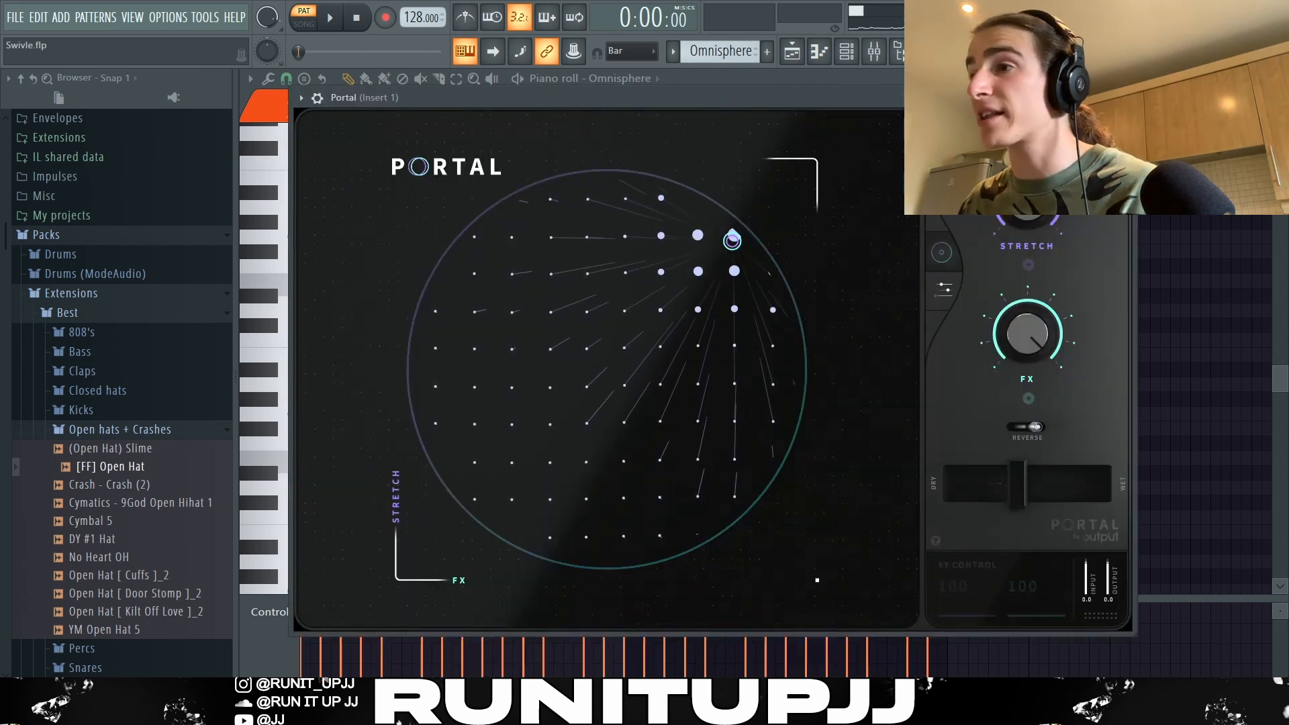
left_click(1019, 490)
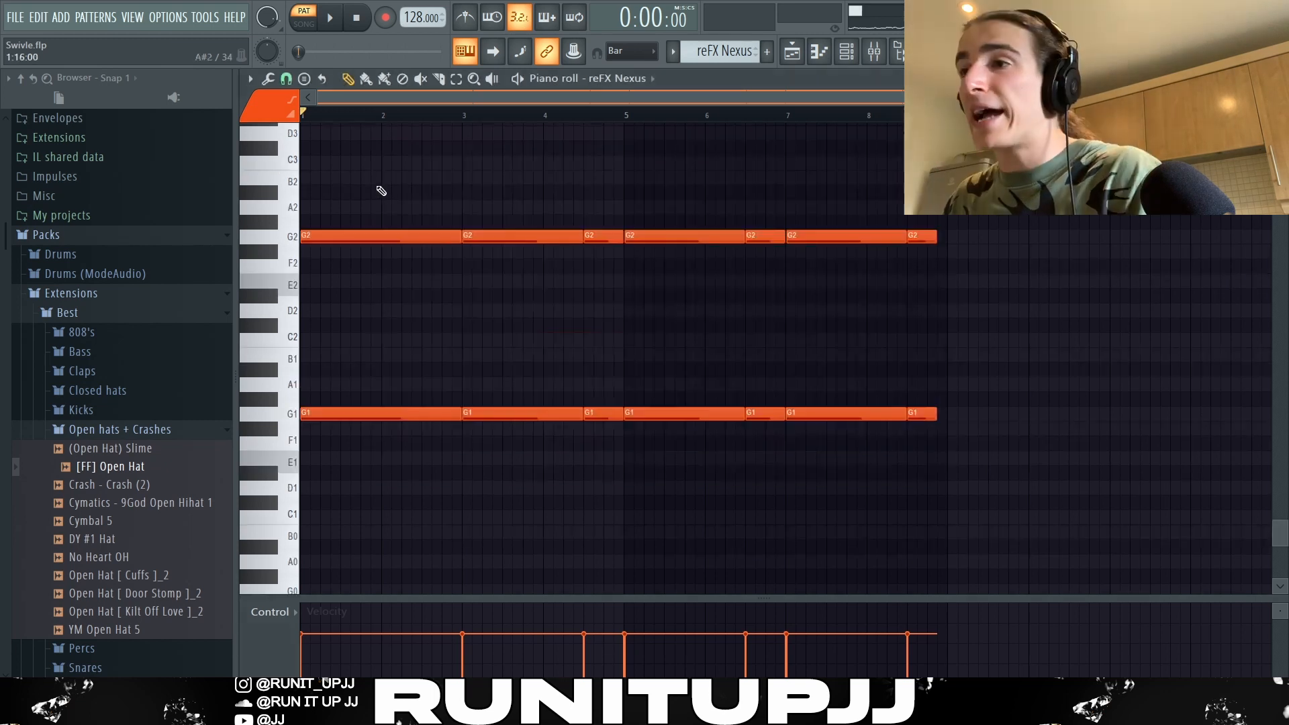
Try raising all the lower G1 notes in the reFX Nexus pattern by one octave.
left_click_drag(377, 156, 425, 430)
left_click_drag(490, 189, 540, 458)
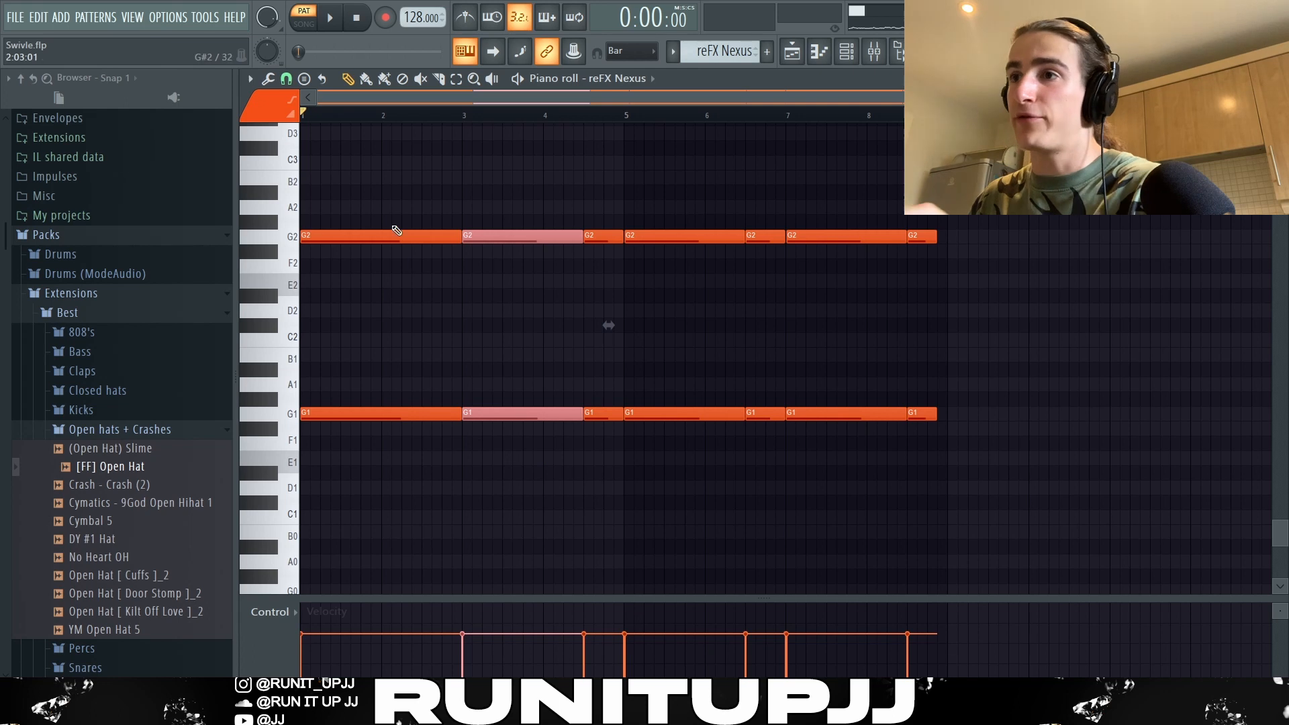
left_click_drag(370, 382, 1244, 437)
key("ctrl+Up")
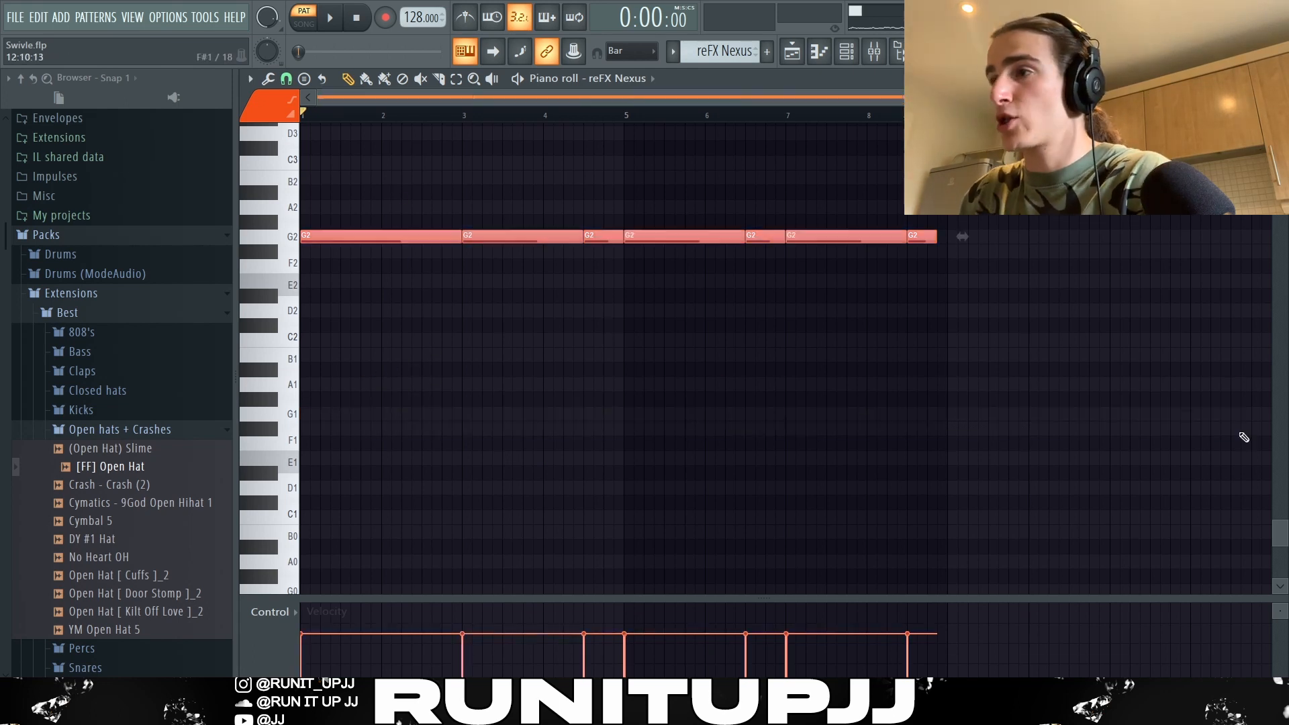
key("ctrl+Down")
left_click(1245, 437, "ctrl")
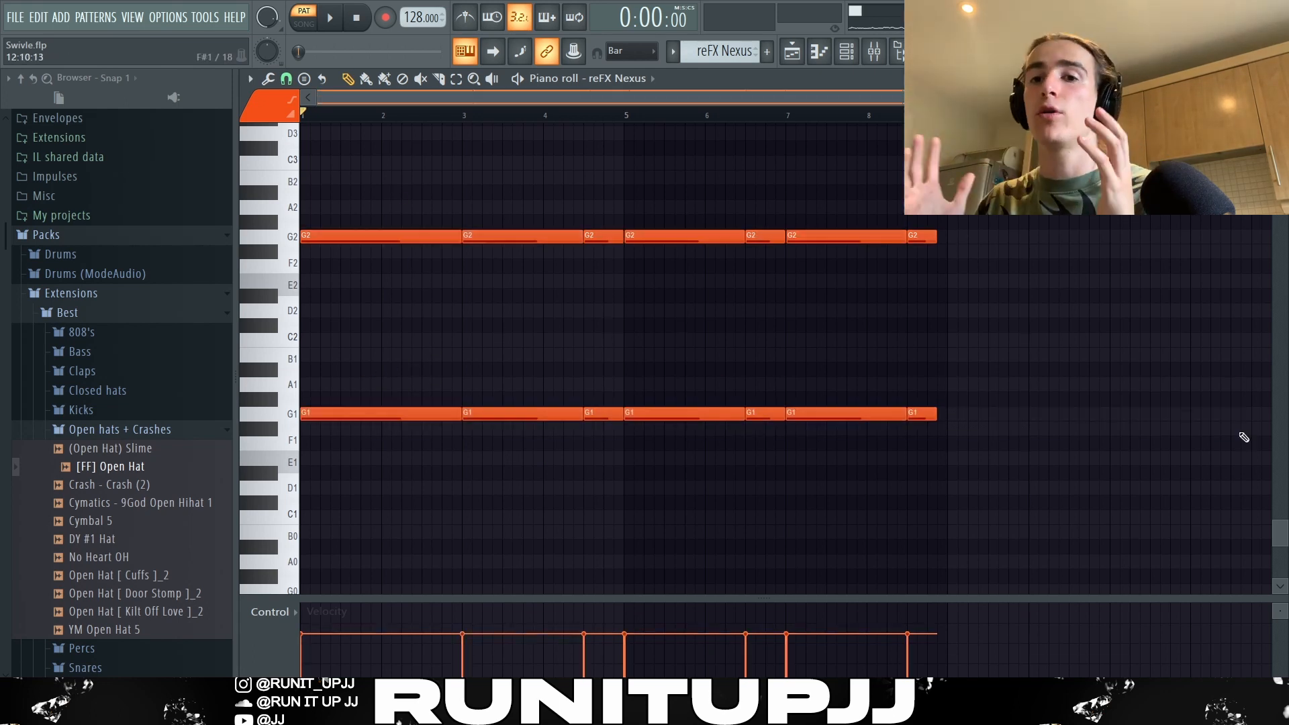
Examine the short G1 and G2 notes before bar 5 and the end of the pattern's last notes.
left_click_drag(604, 213, 601, 461)
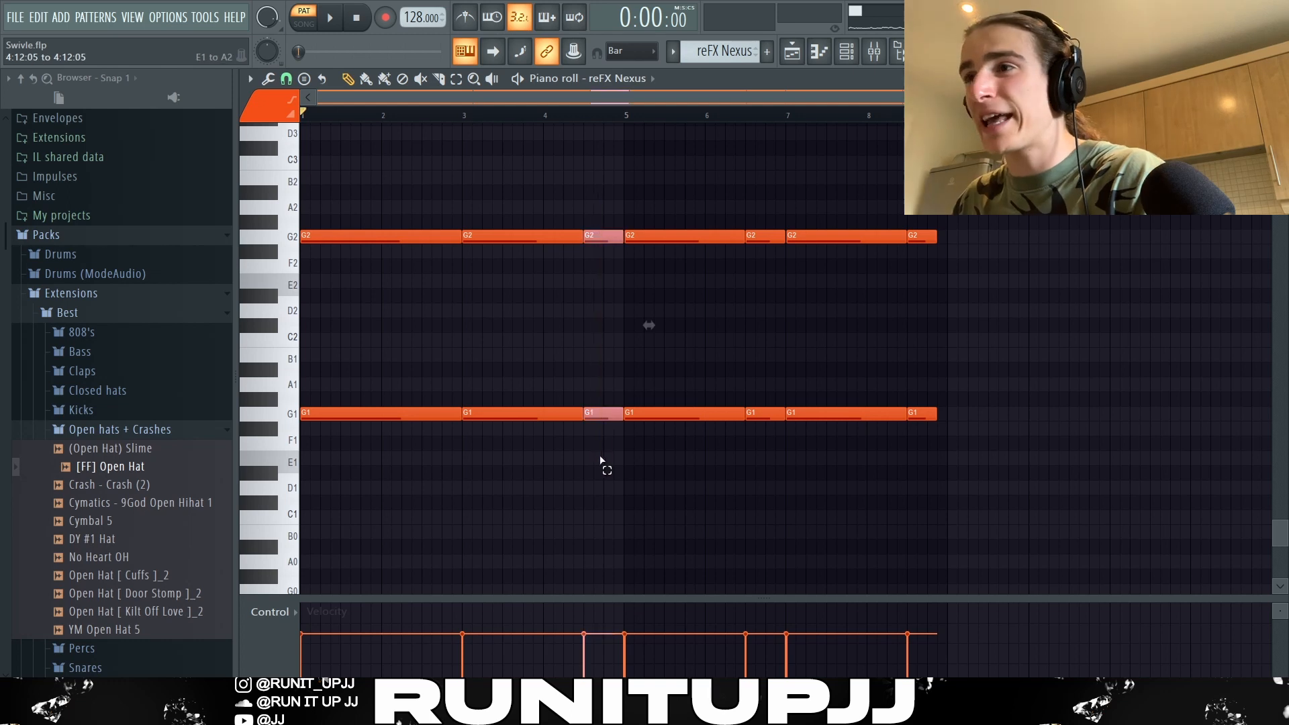
left_click(698, 471)
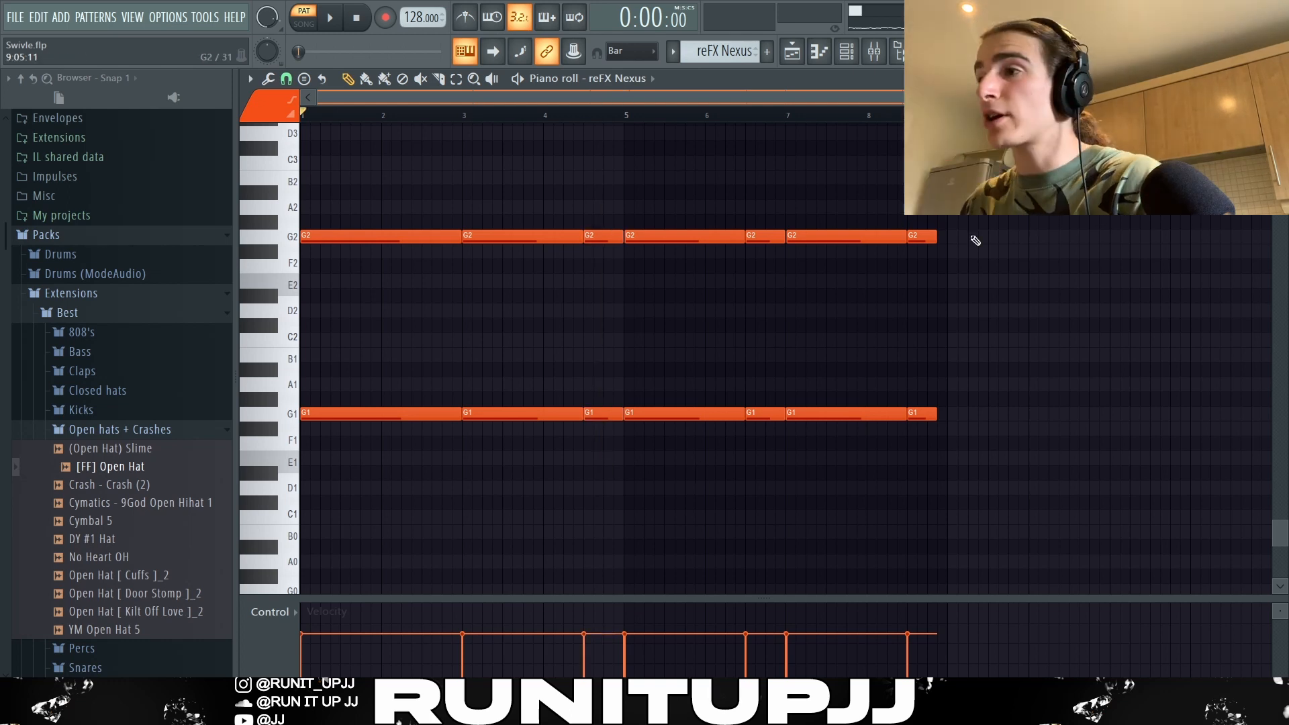
left_click_drag(930, 267, 940, 431)
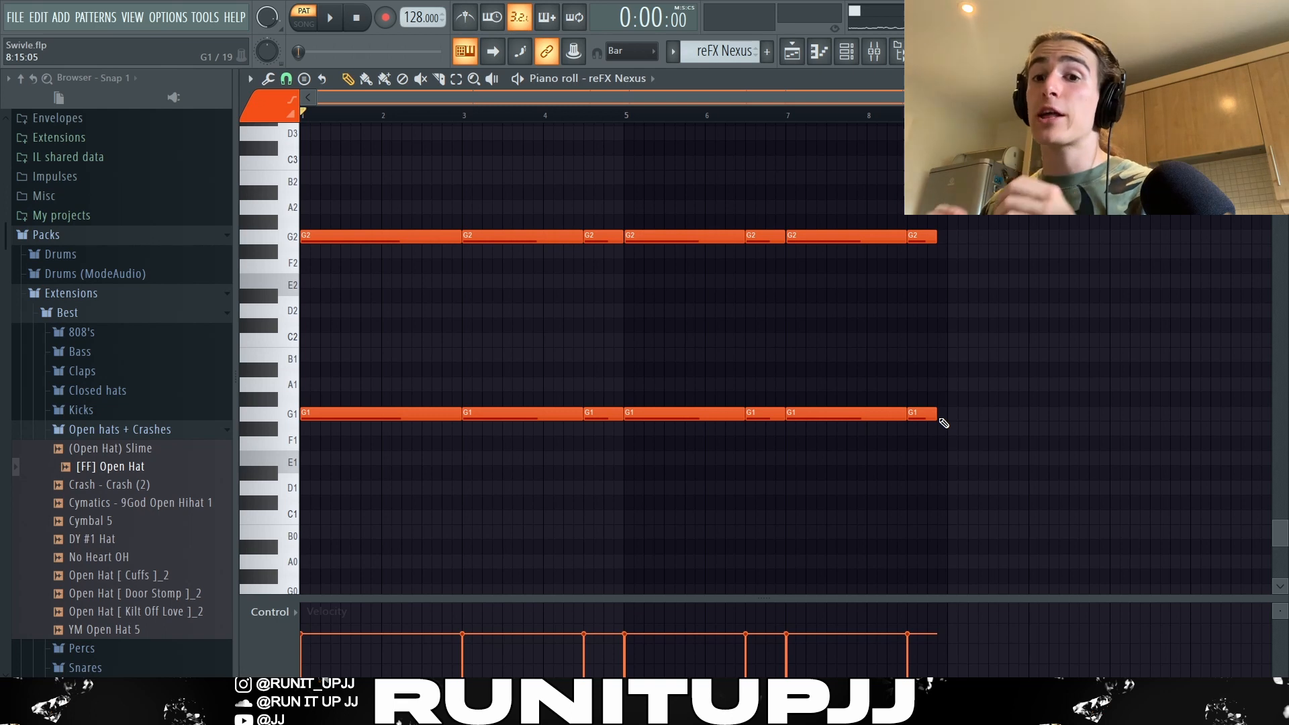
View the Strumizer settings without applying them and play back the reFX Nexus pattern.
key("alt+s")
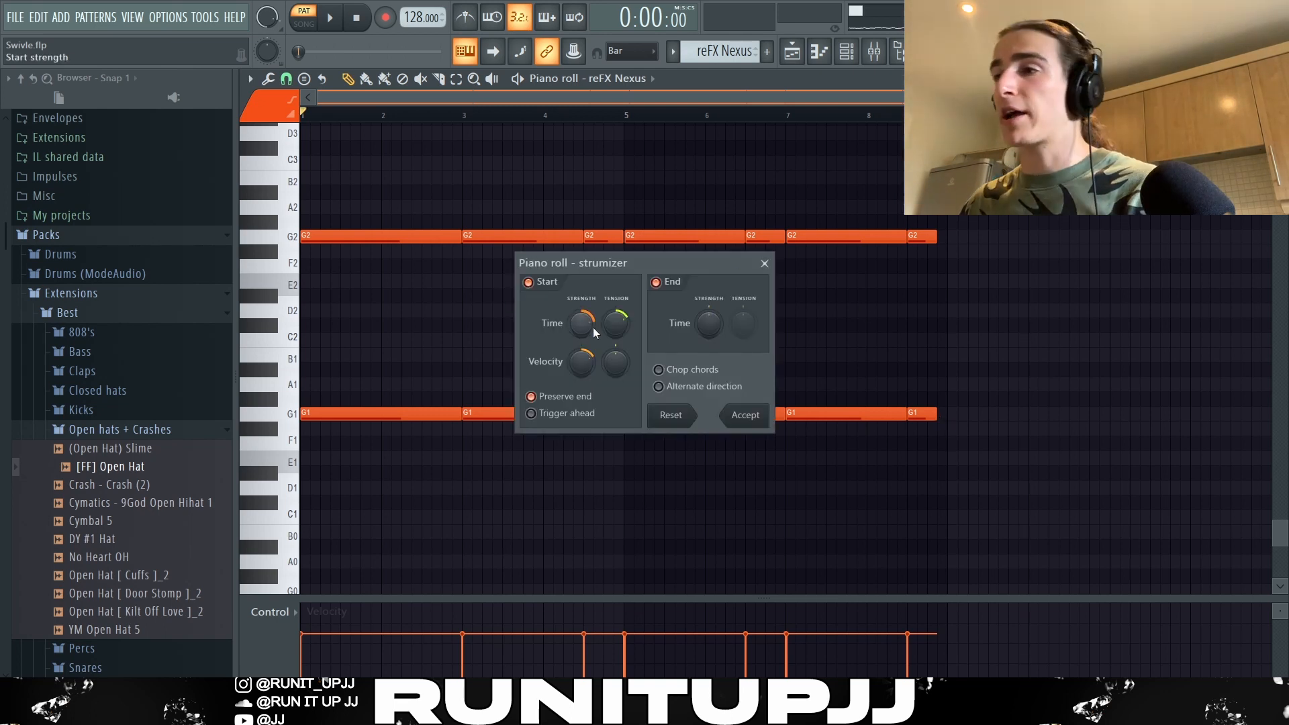
left_click(765, 263)
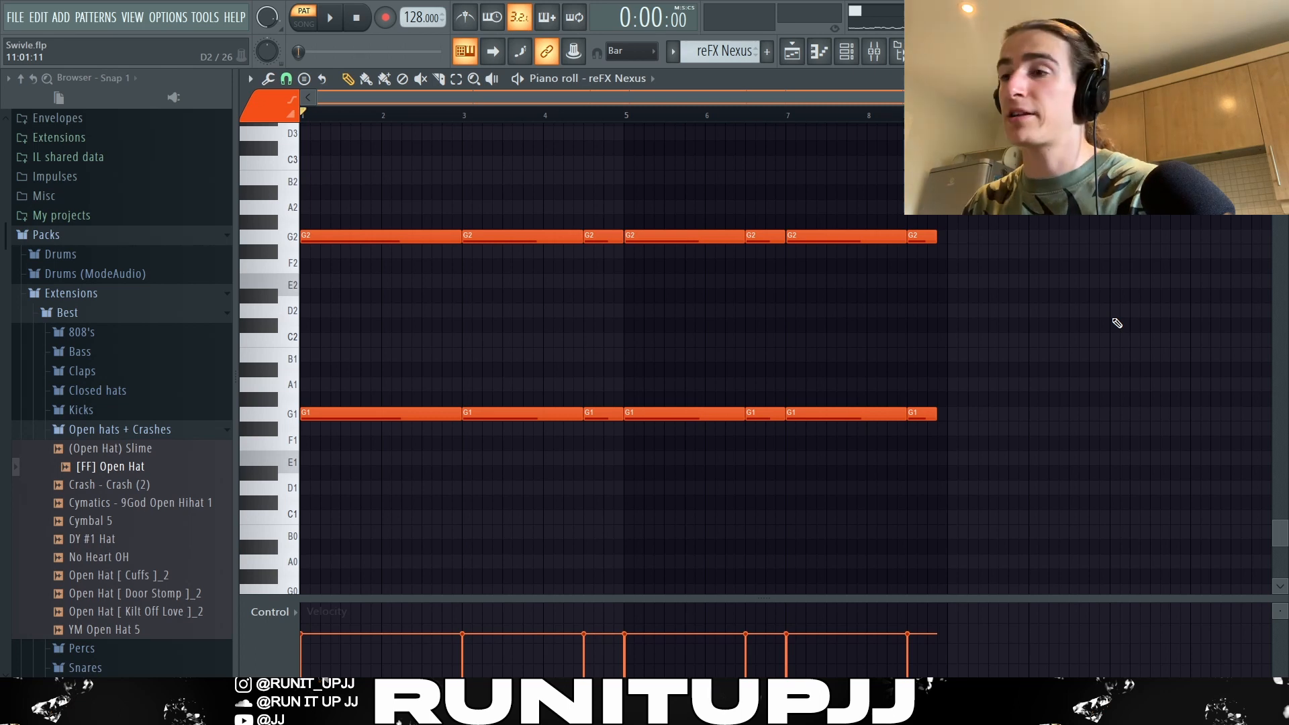
key("space")
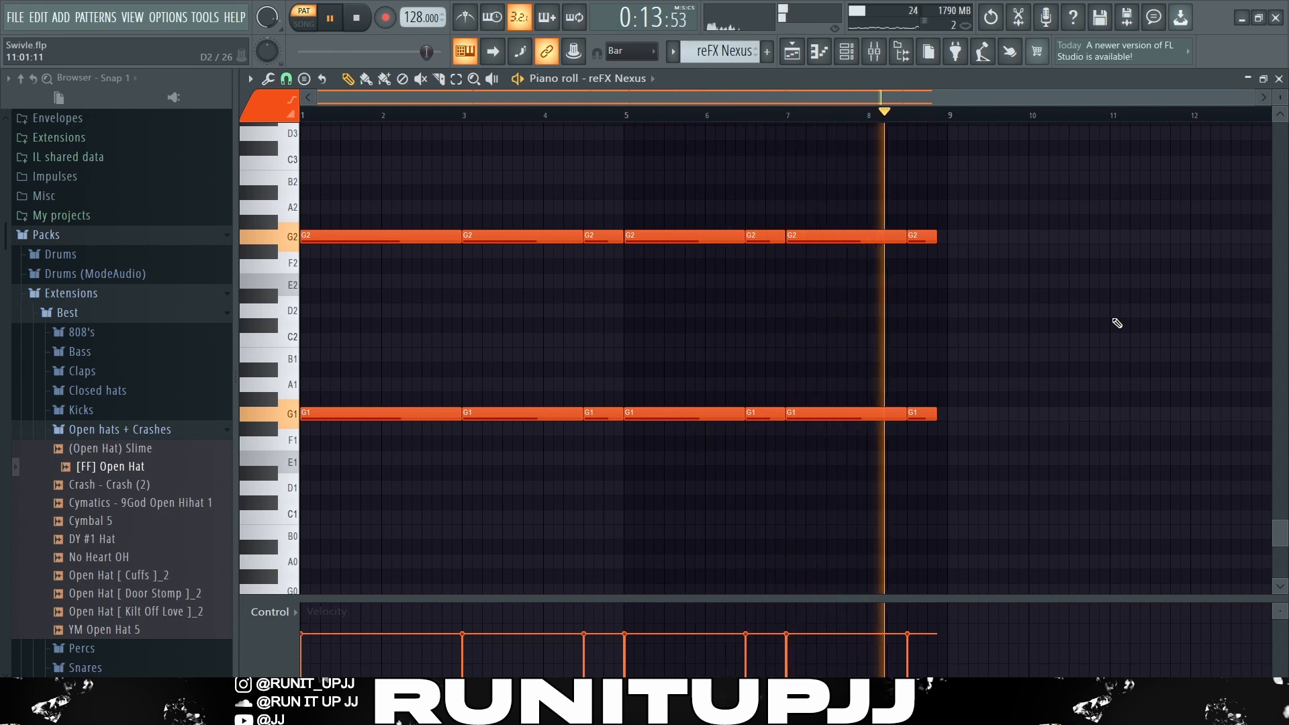
key("space")
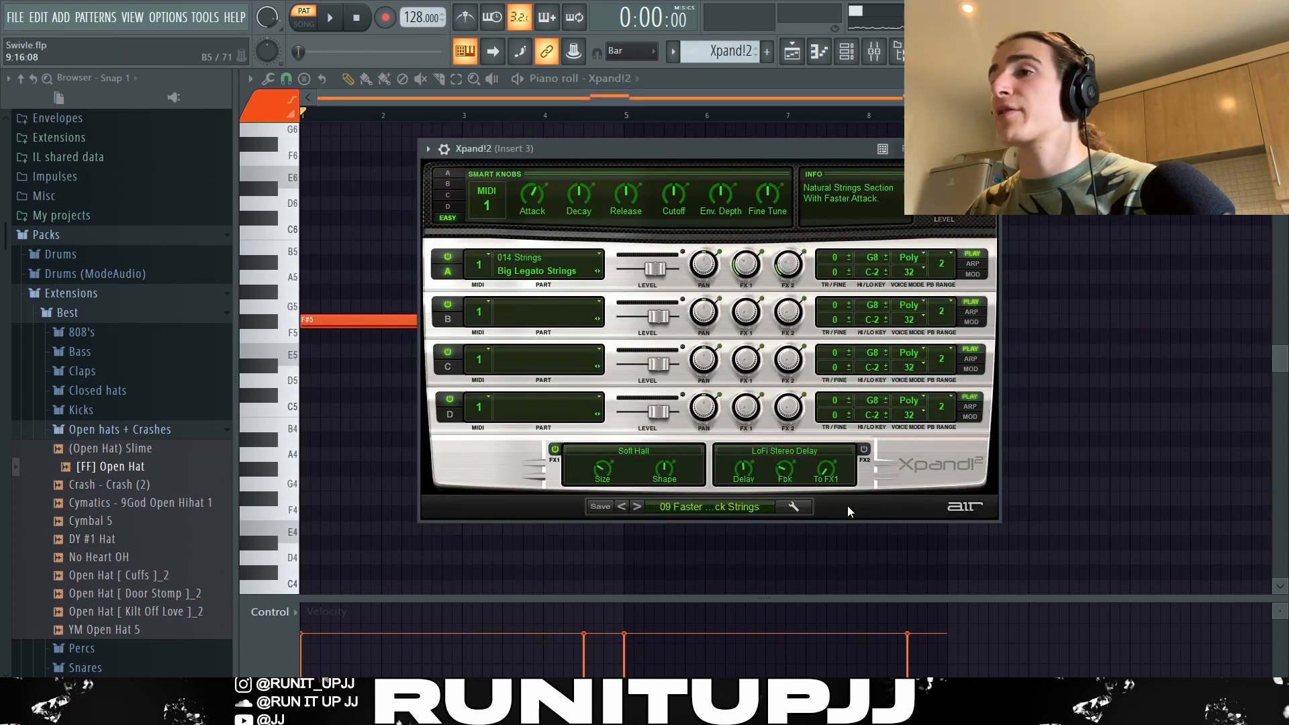
Check the Xpand!2 strings preset and examine the long F#5 and short G5 notes in its pattern.
left_click(719, 508)
mouse_move(685, 578)
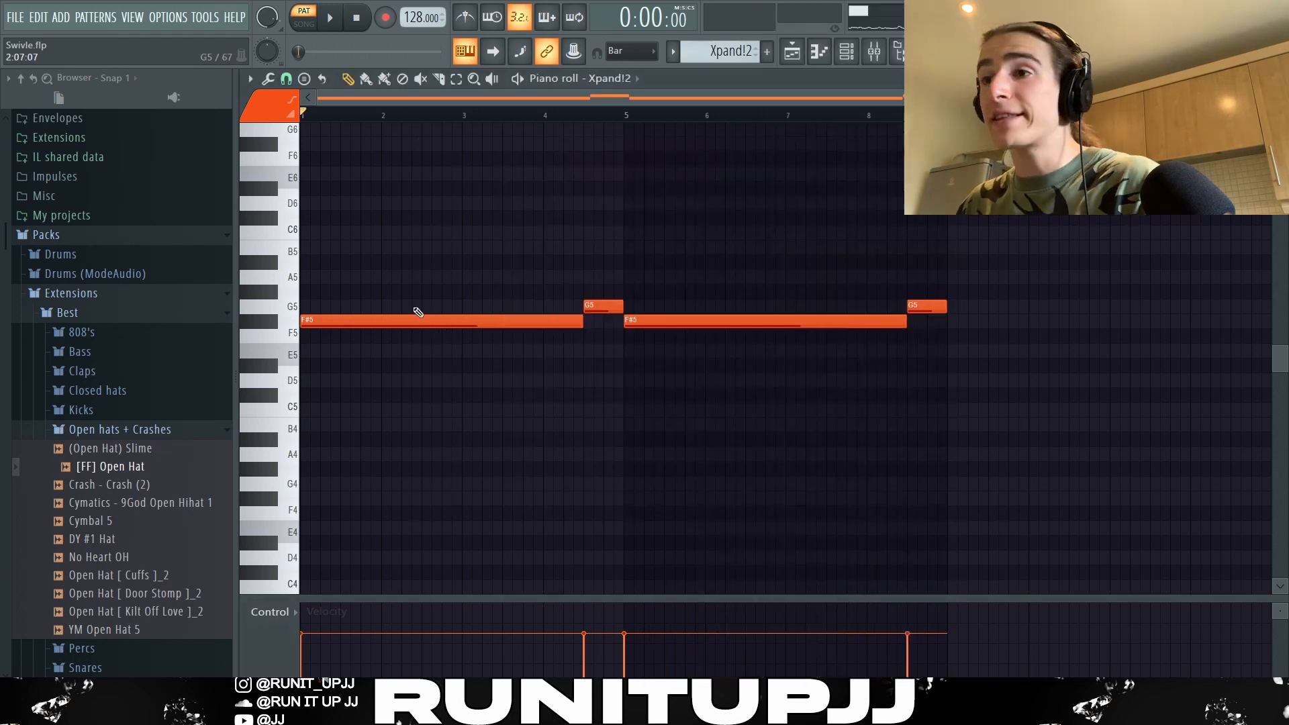
left_click_drag(400, 298, 1072, 376)
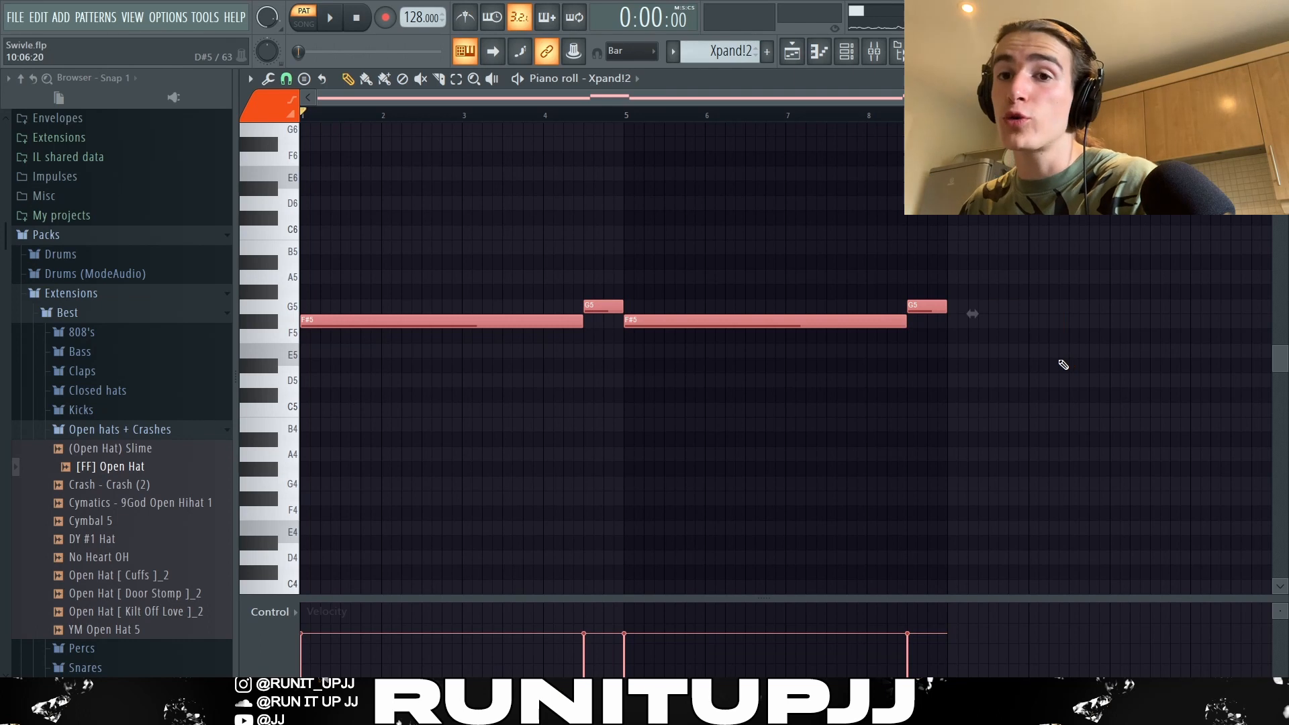
left_click_drag(461, 271, 1143, 377)
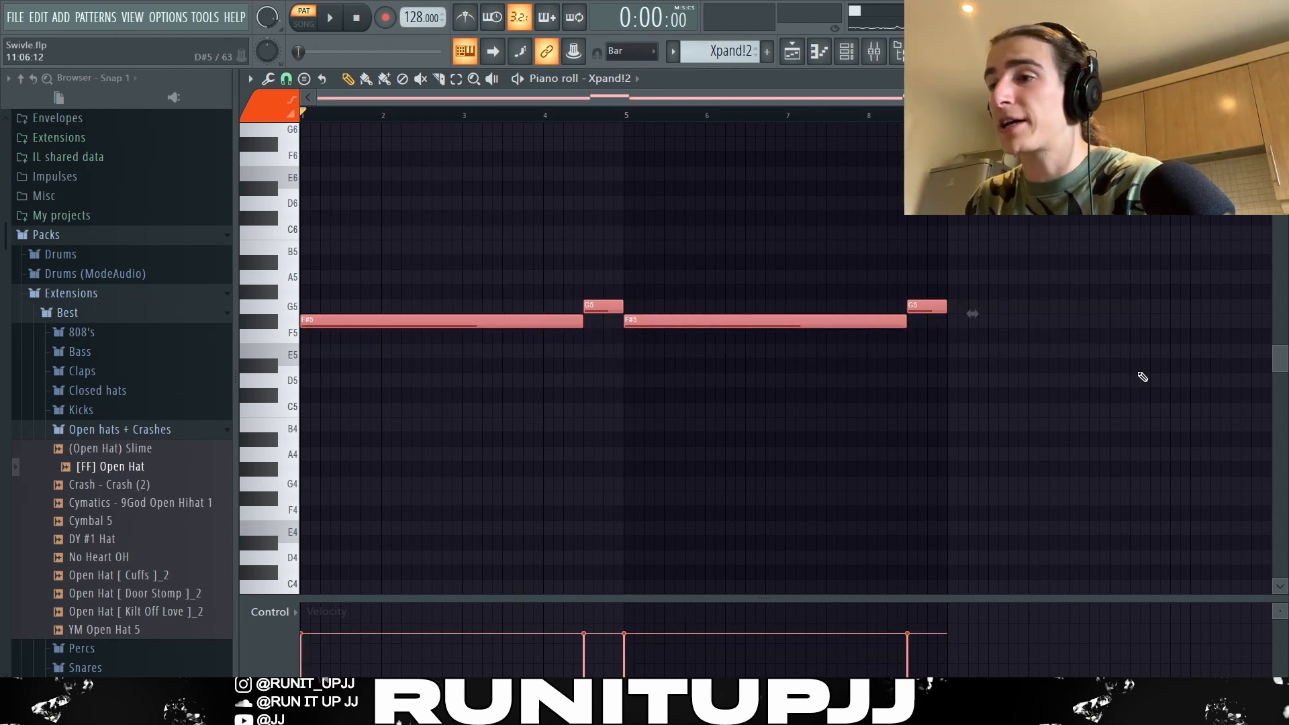
left_click(1143, 377)
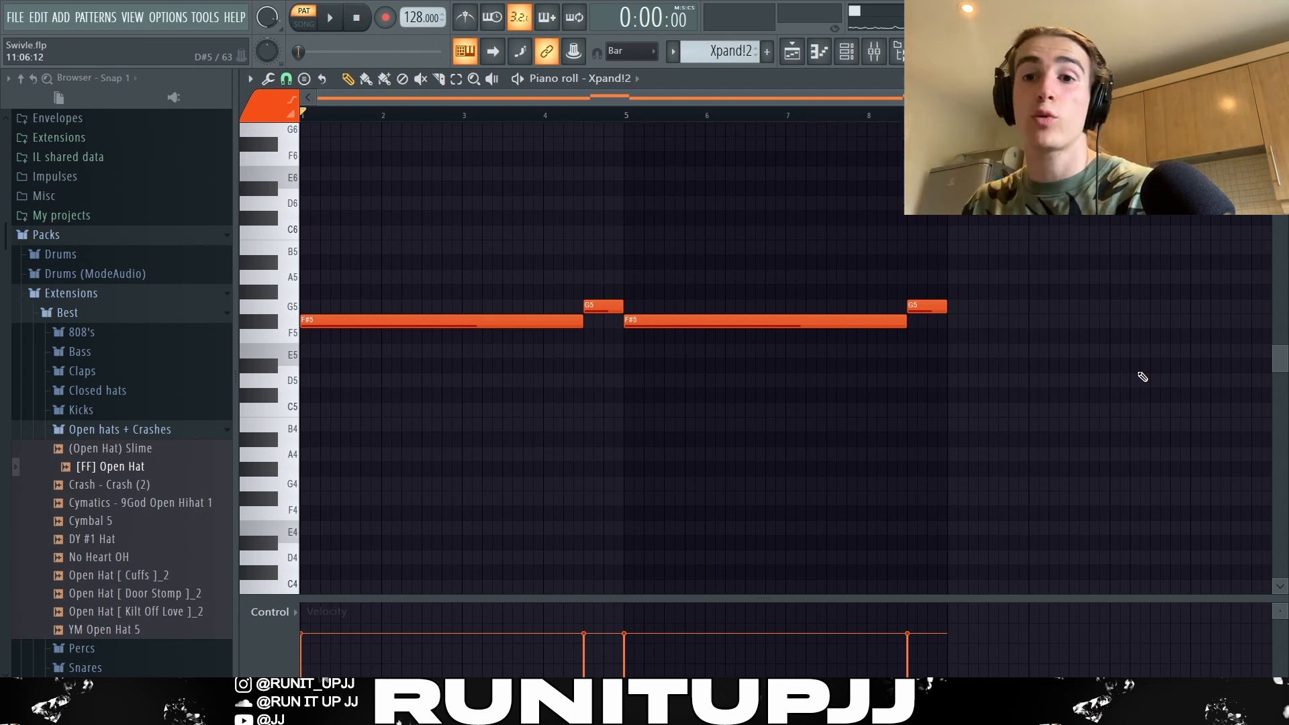
Play back the Xpand!2 pattern and view the ValhallaVintageVerb settings on its mixer insert.
key("space")
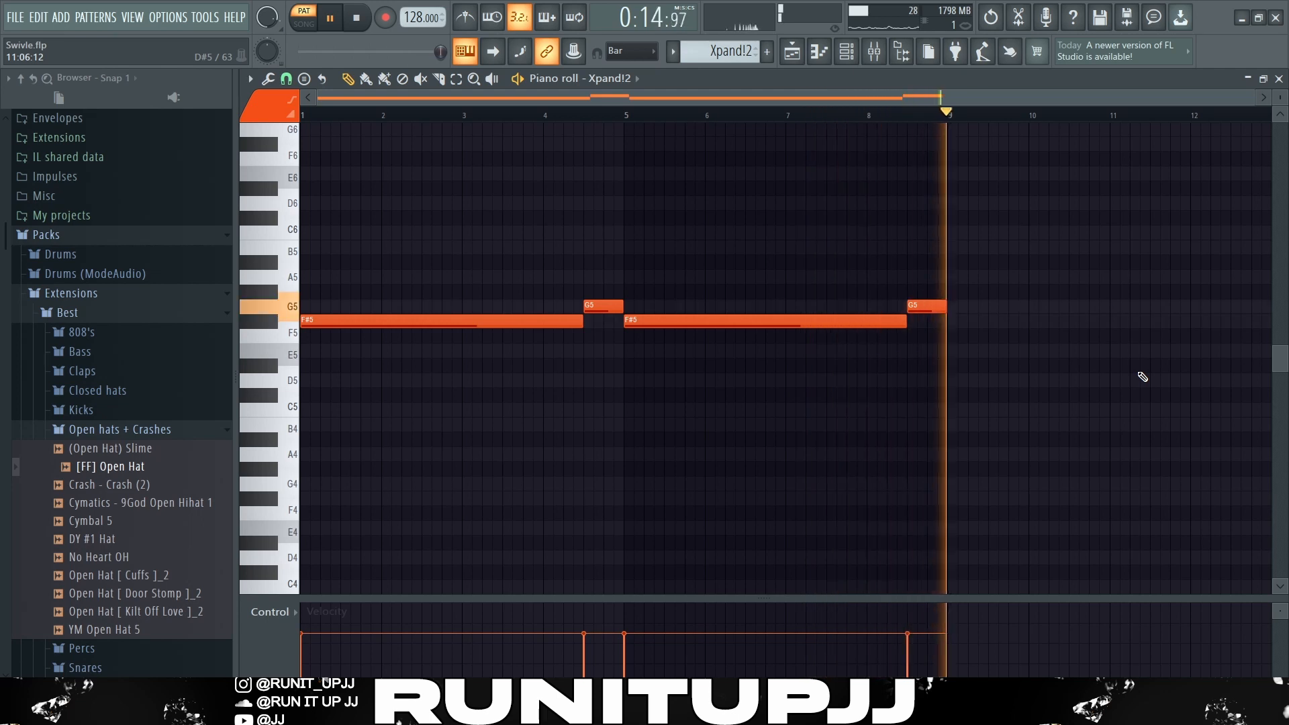
key("space")
key("F9")
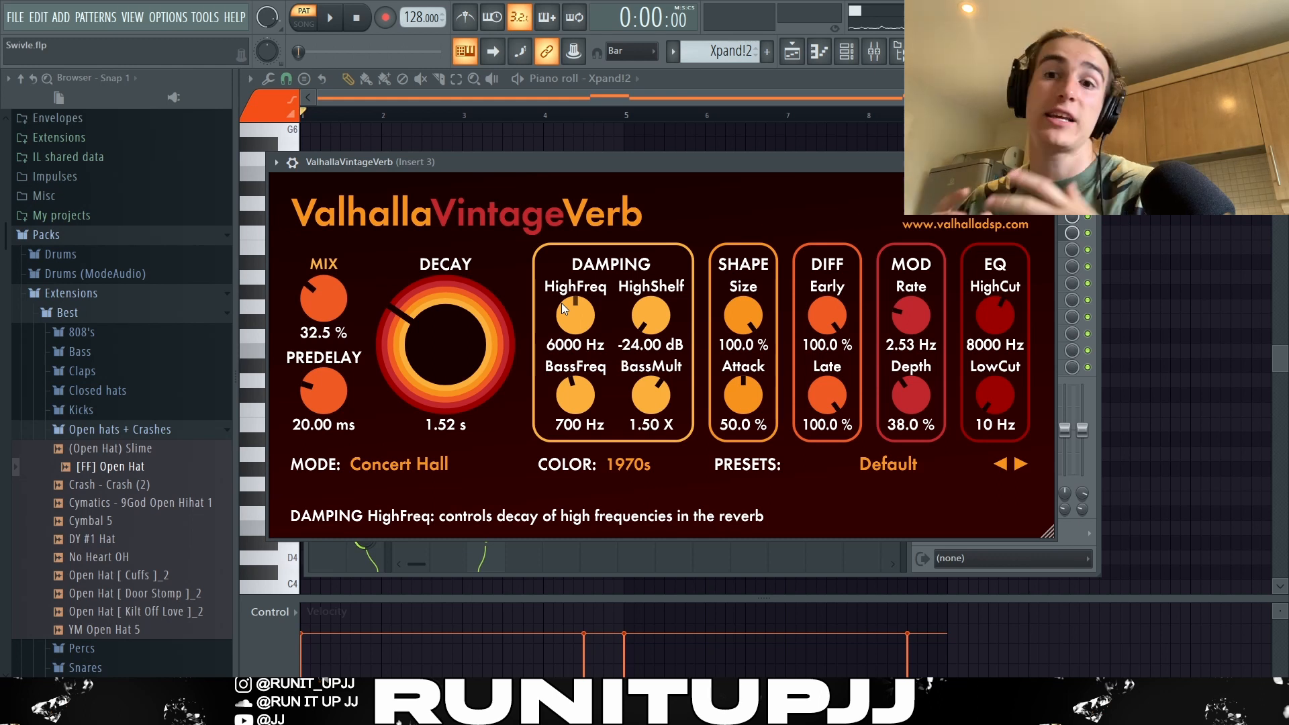
key("Escape")
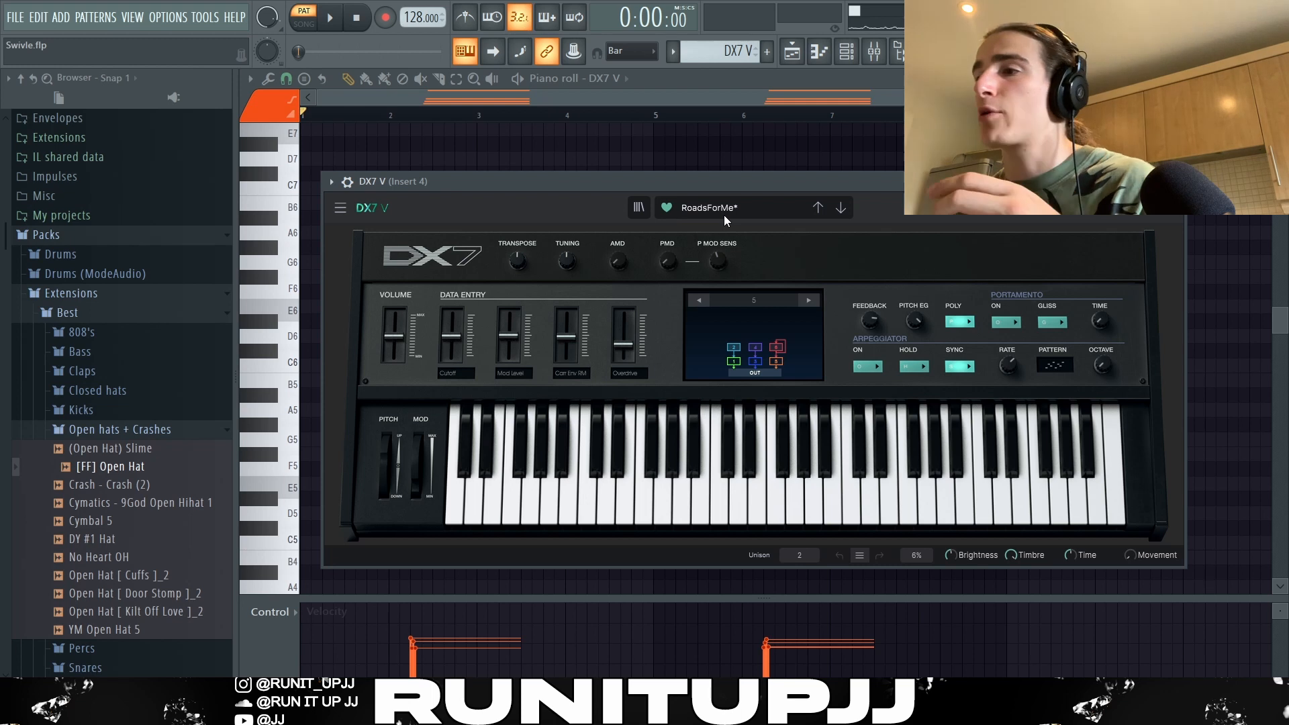
Examine the DX7 V chords, singling out the F#5 root and the F#5, A5 and C6 notes of the first chord.
key("Escape")
left_click_drag(410, 137, 967, 512)
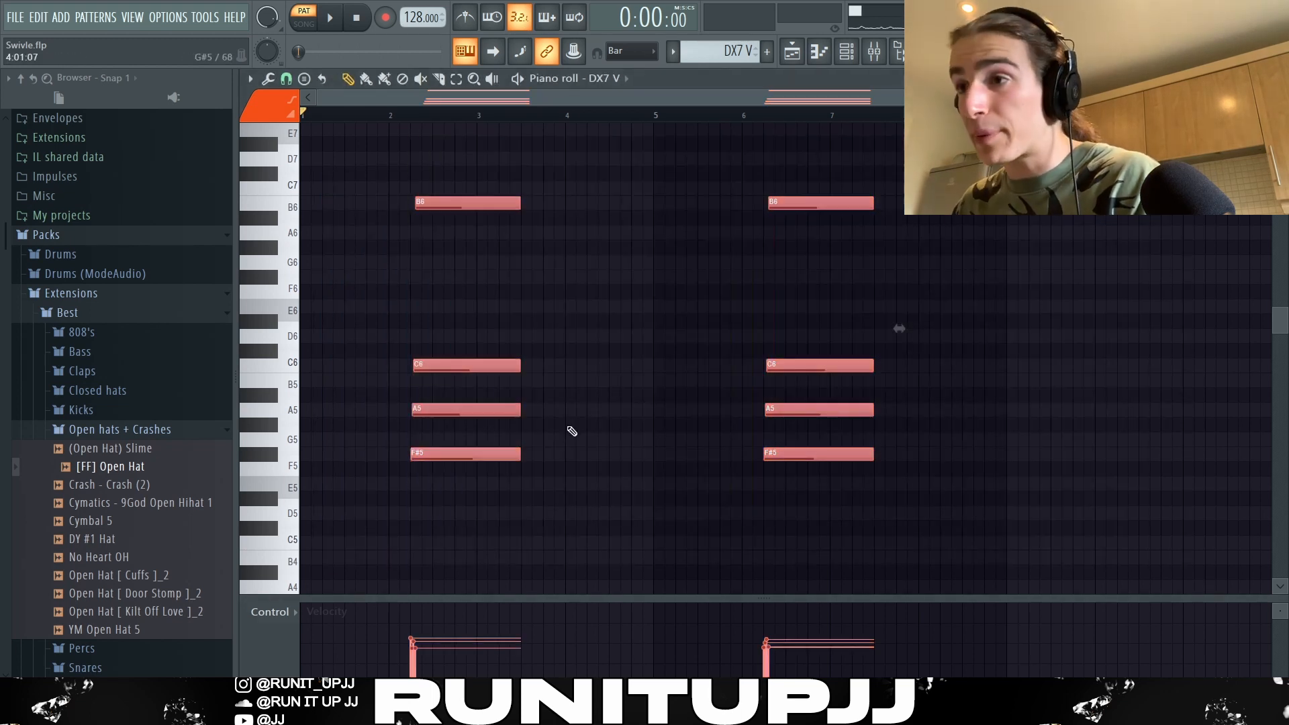
left_click_drag(395, 447, 618, 546)
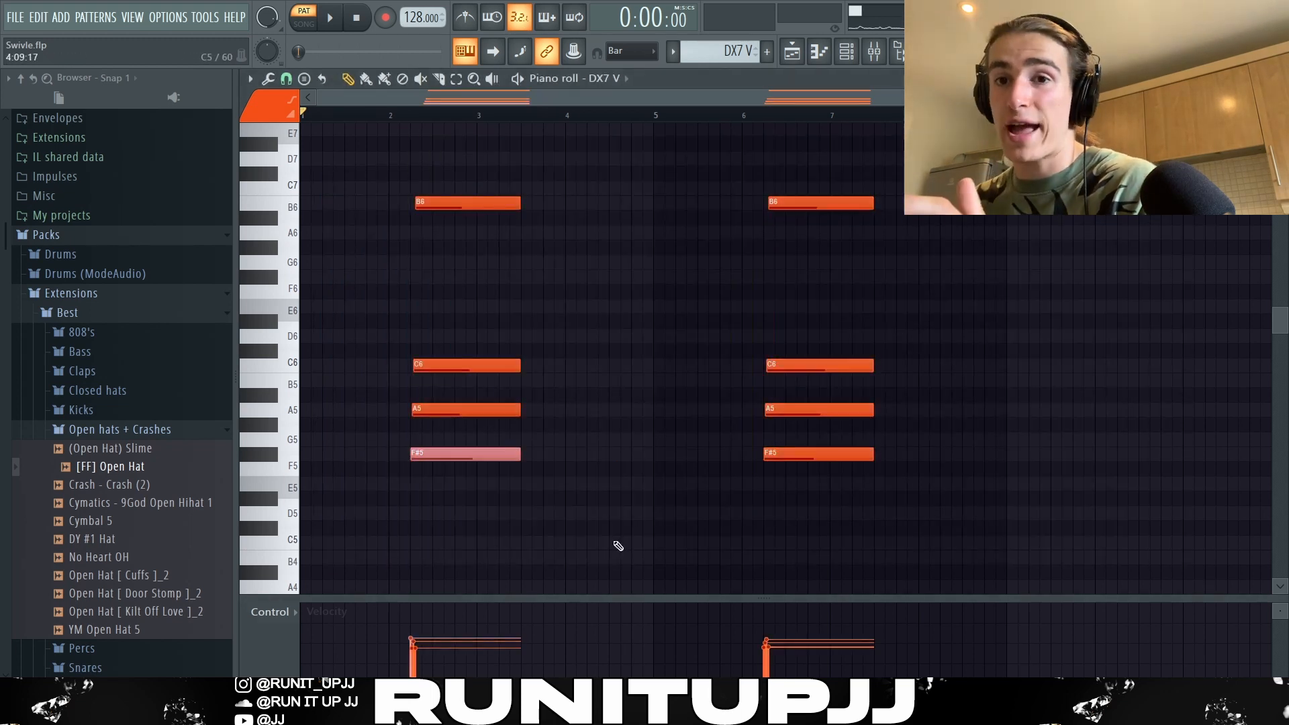
left_click_drag(410, 315, 526, 466)
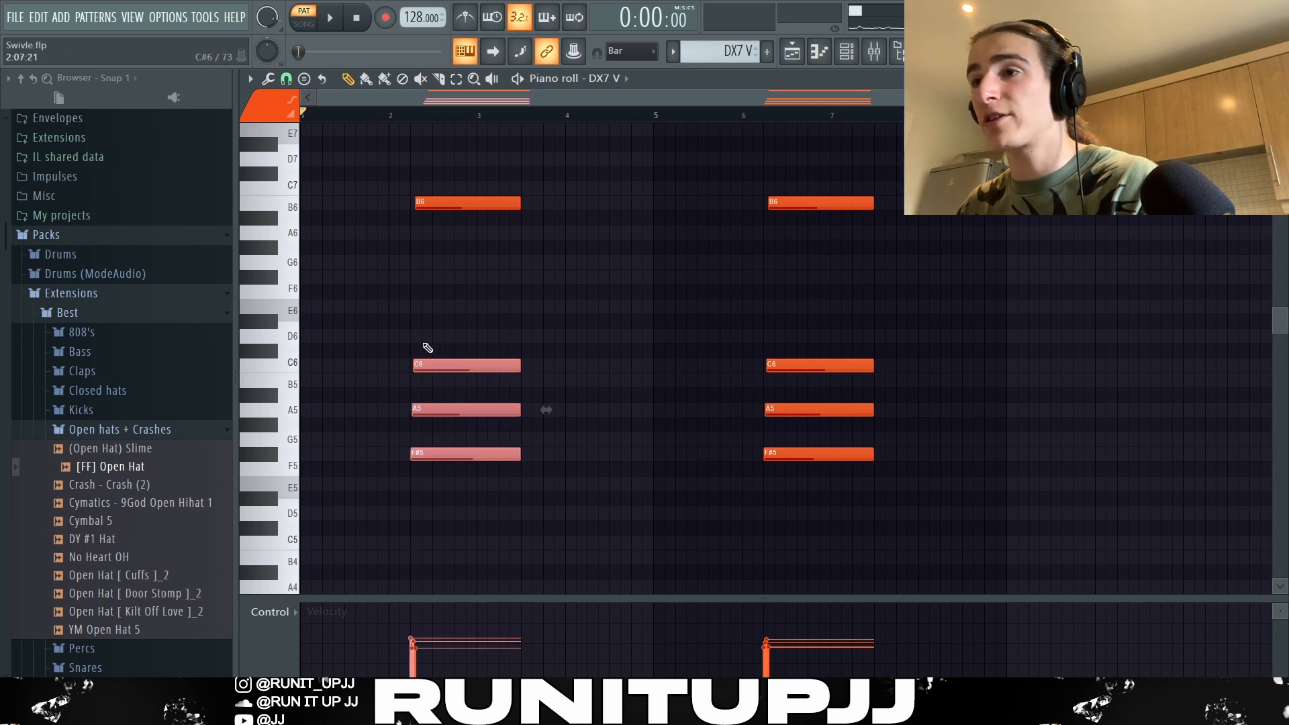
Try lowering the B6 notes of both DX7 V chords by one octave.
left_click_drag(474, 223, 873, 185)
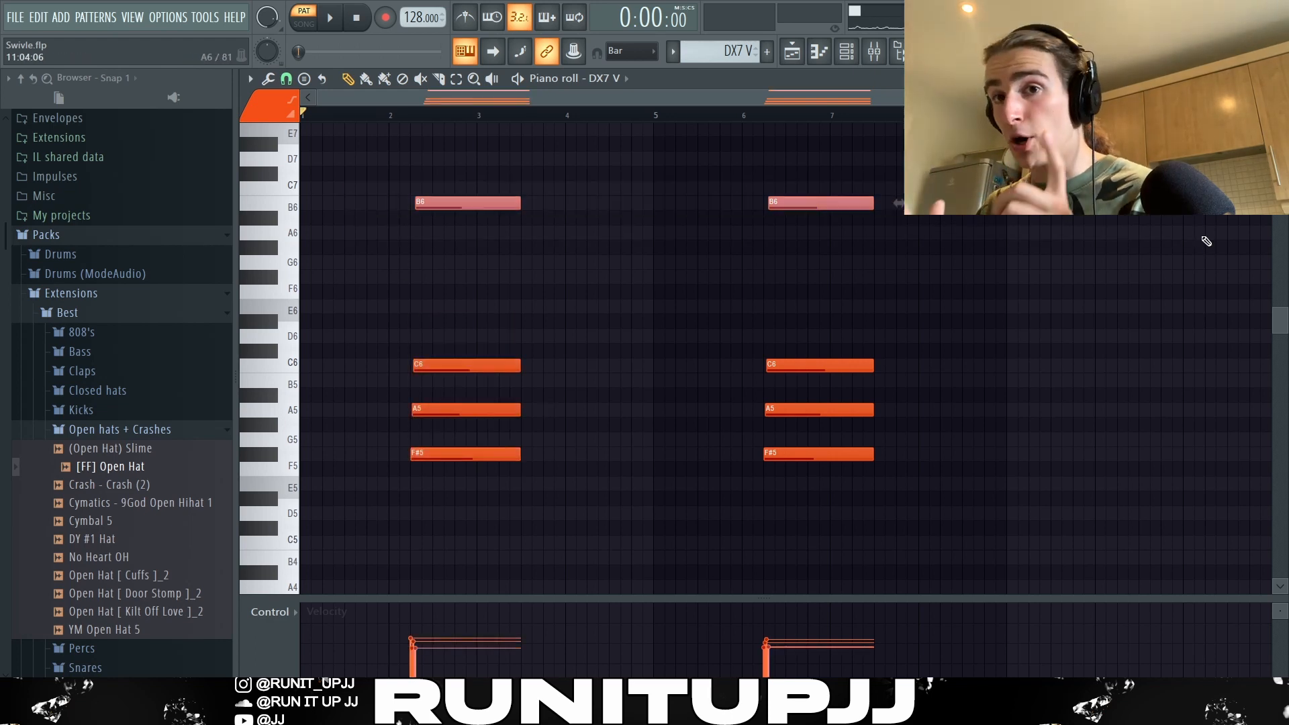
key("ctrl+Down")
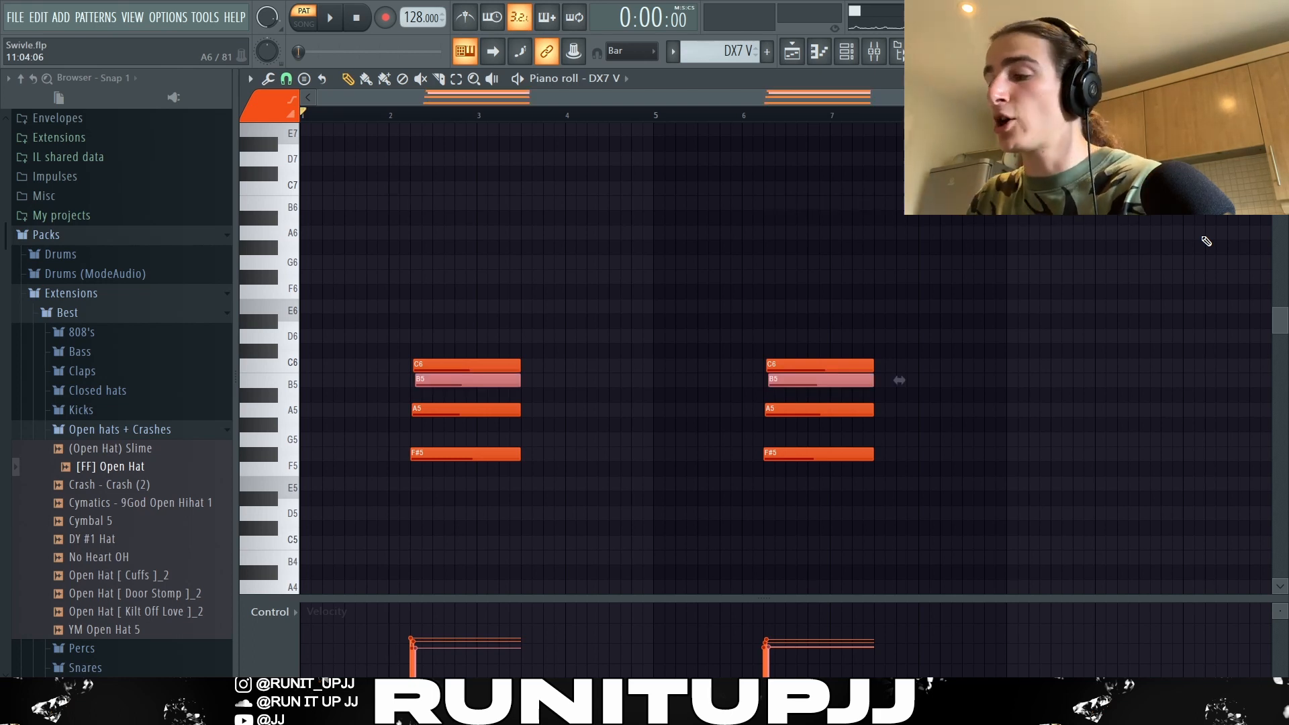
key("ctrl+Up")
key("ctrl+d")
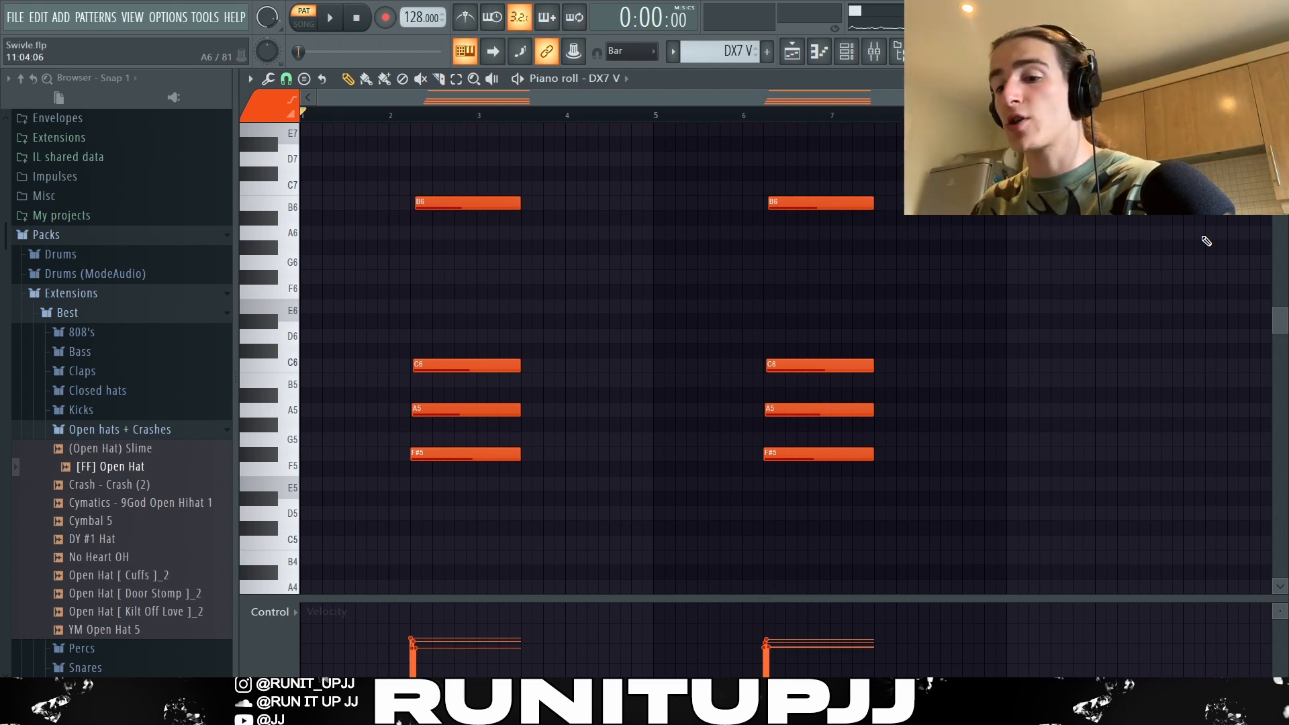
Try out the Randomizer's velocity level and the Strumizer's start time strength on the DX7 V chords.
key("alt+r")
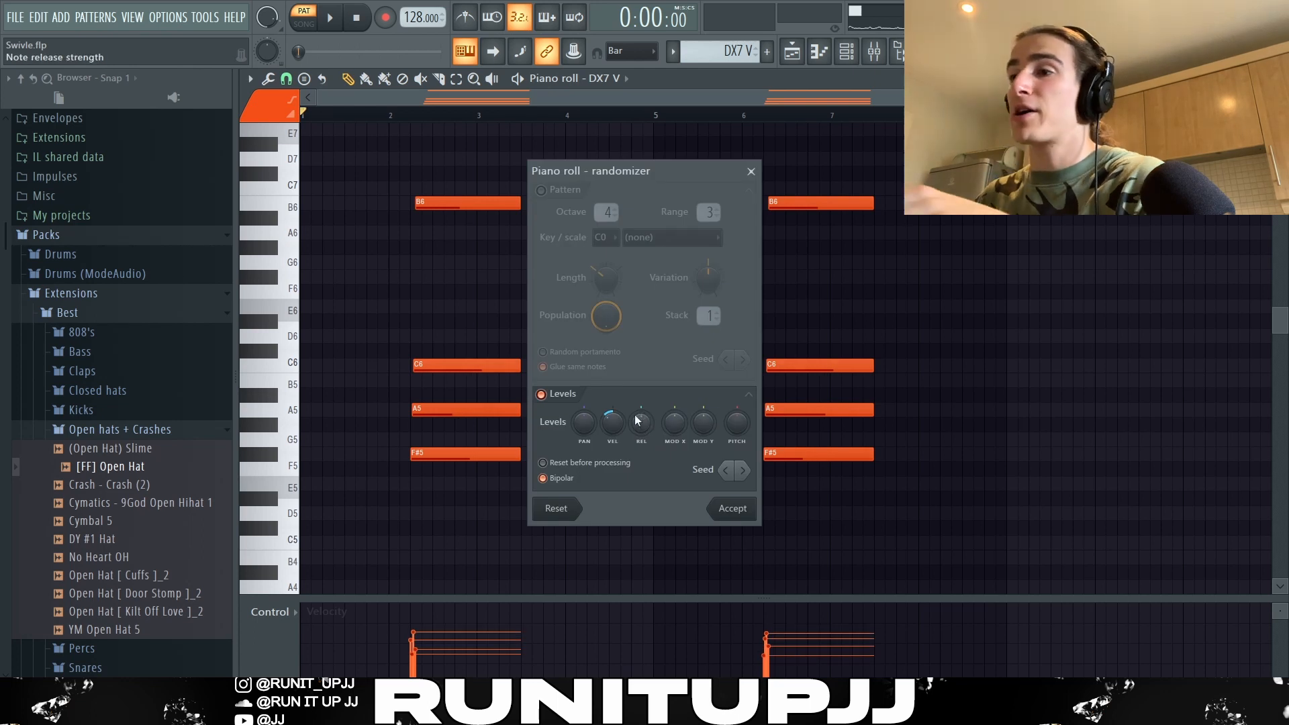
mouse_move(613, 428)
left_mouse_down()
mouse_move(614, 407)
mouse_move(614, 428)
left_mouse_up()
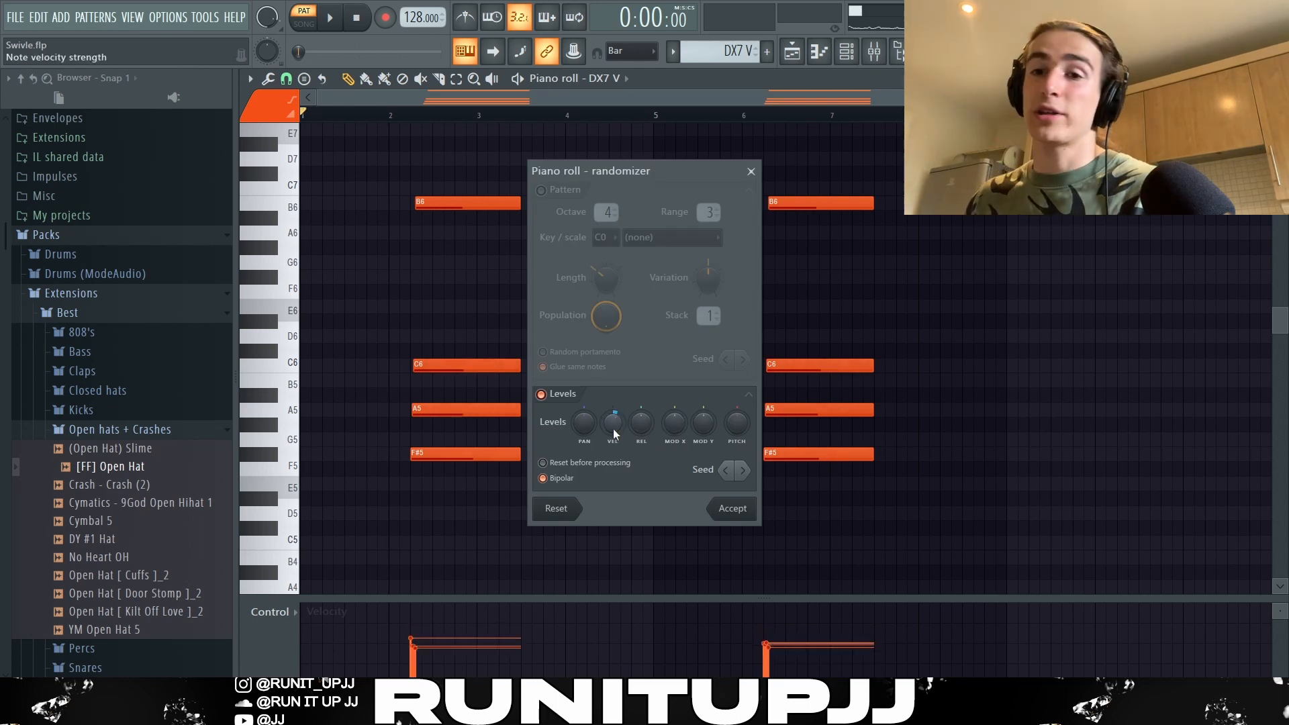
key("alt+s")
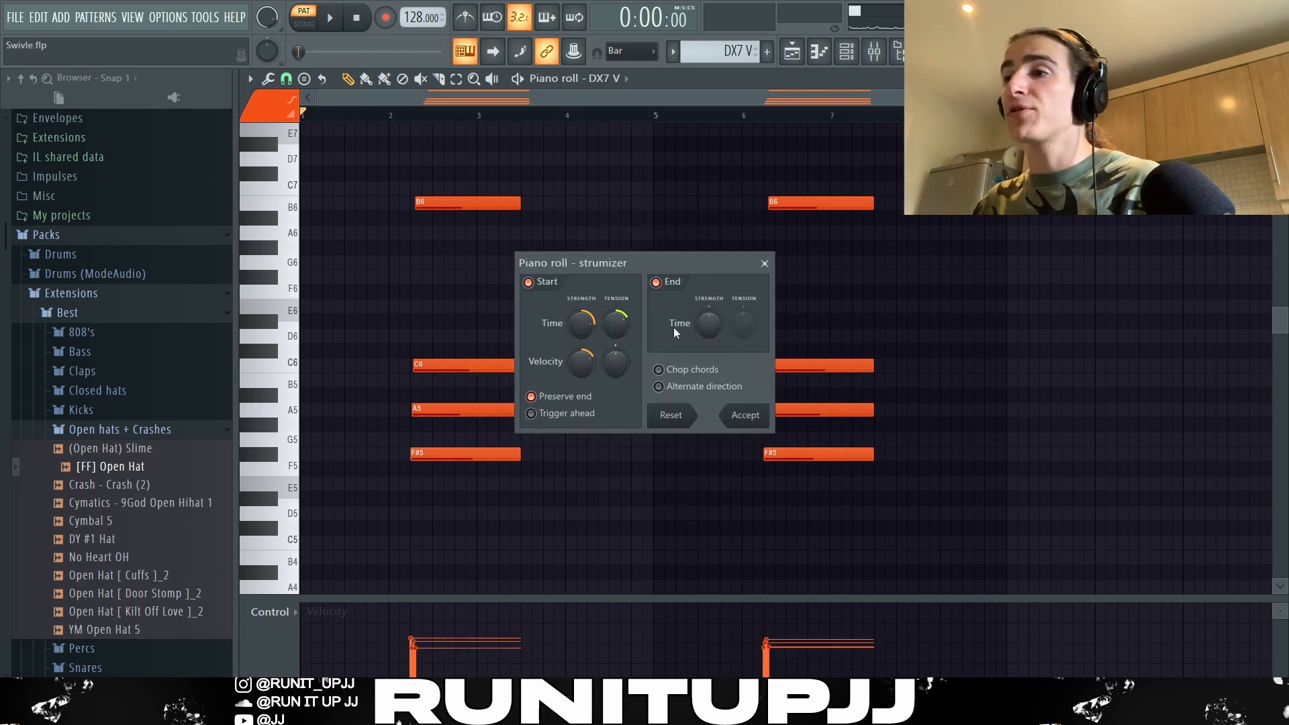
left_click_drag(582, 324, 582, 294)
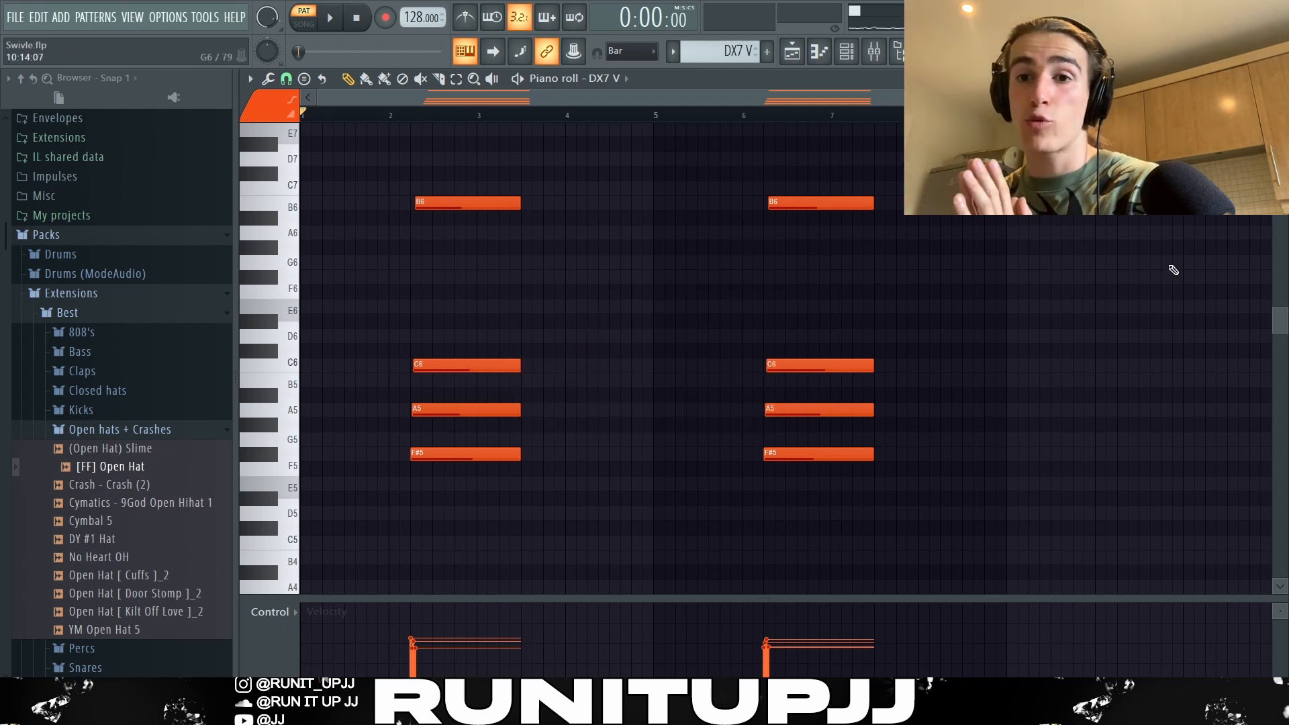
Play back the DX7 V chord pattern.
key("space")
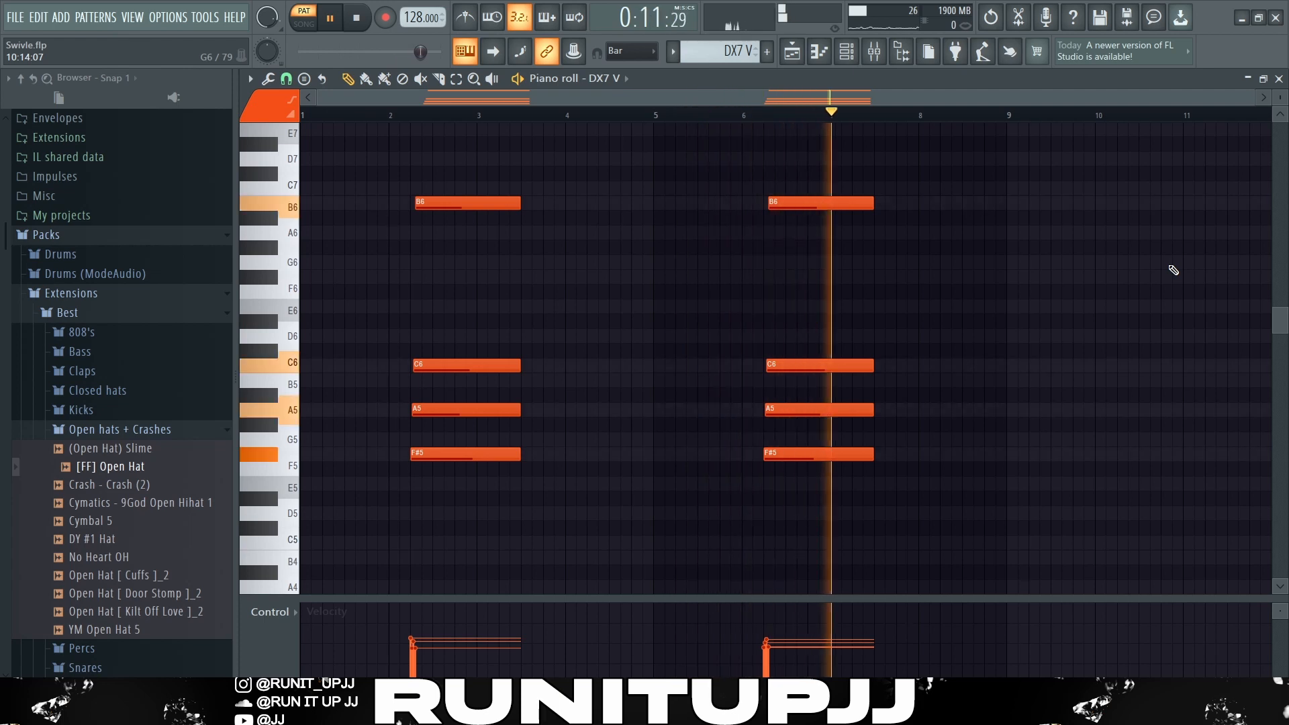
key("space")
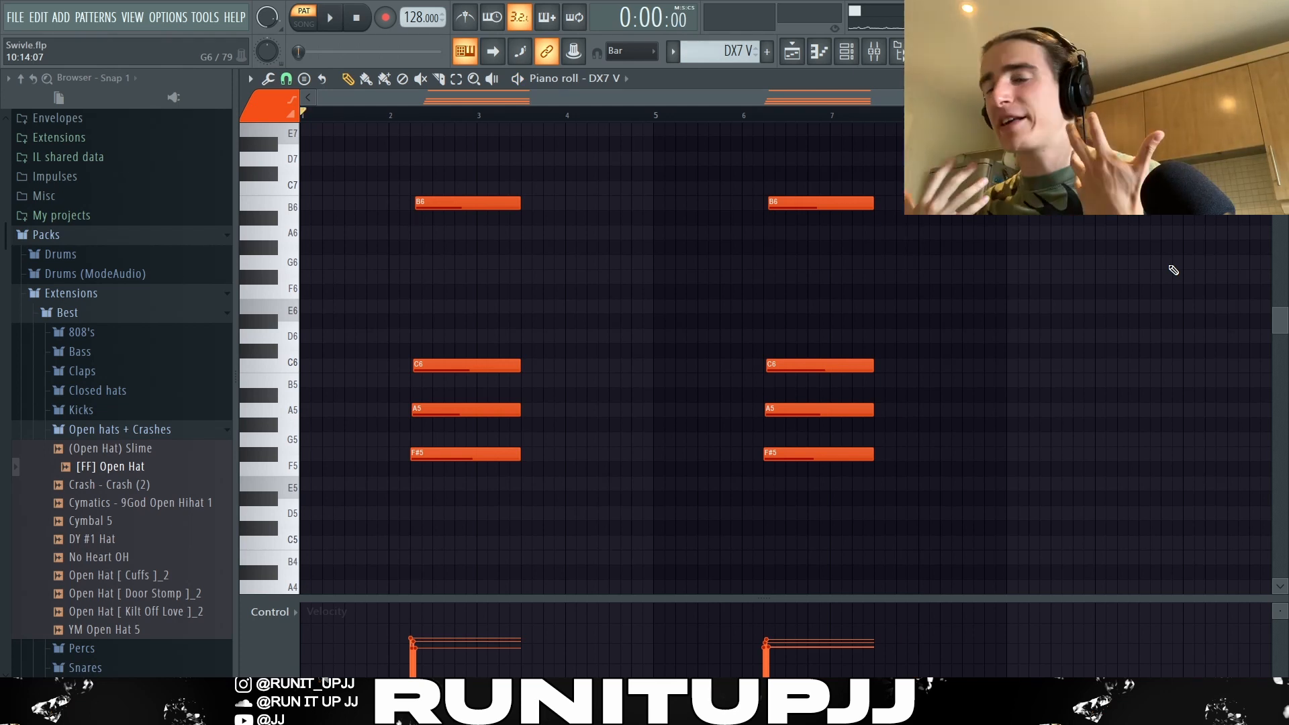
Inspect the Gross Beat Slow Tripplet time effect on mixer insert 5 and listen to the arrangement.
key("F9")
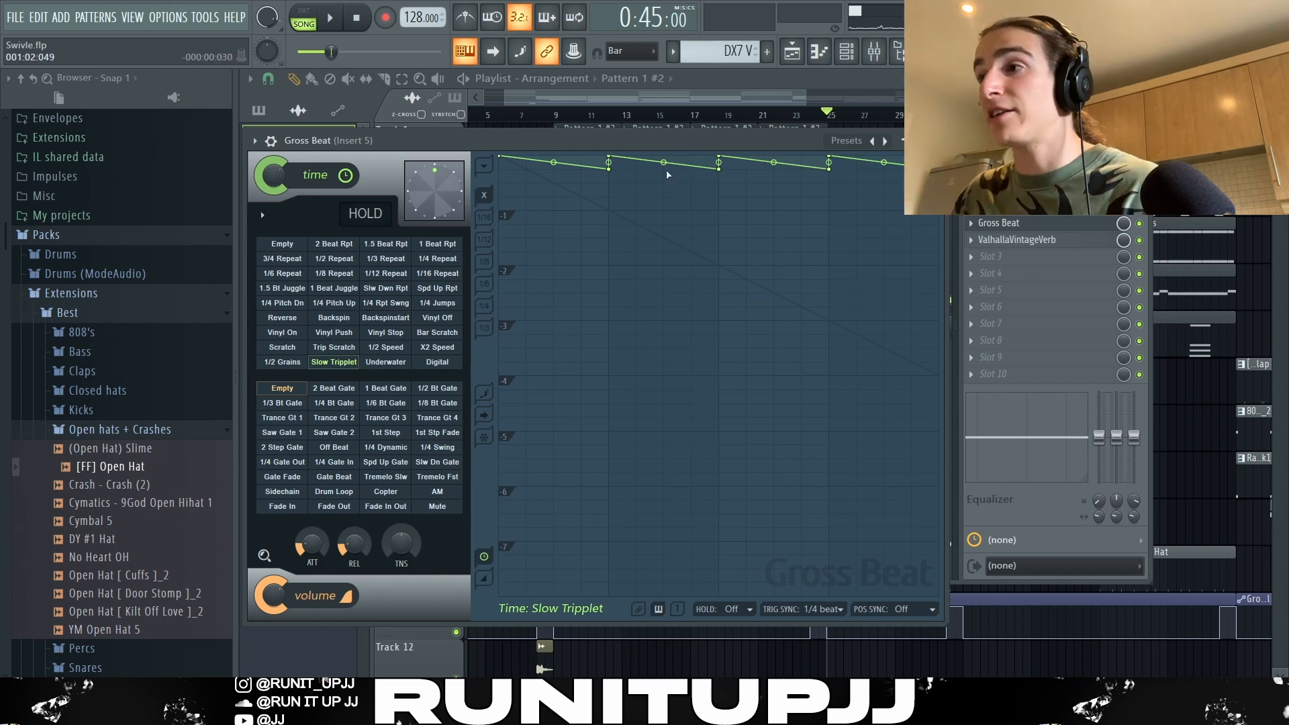
right_click(885, 142)
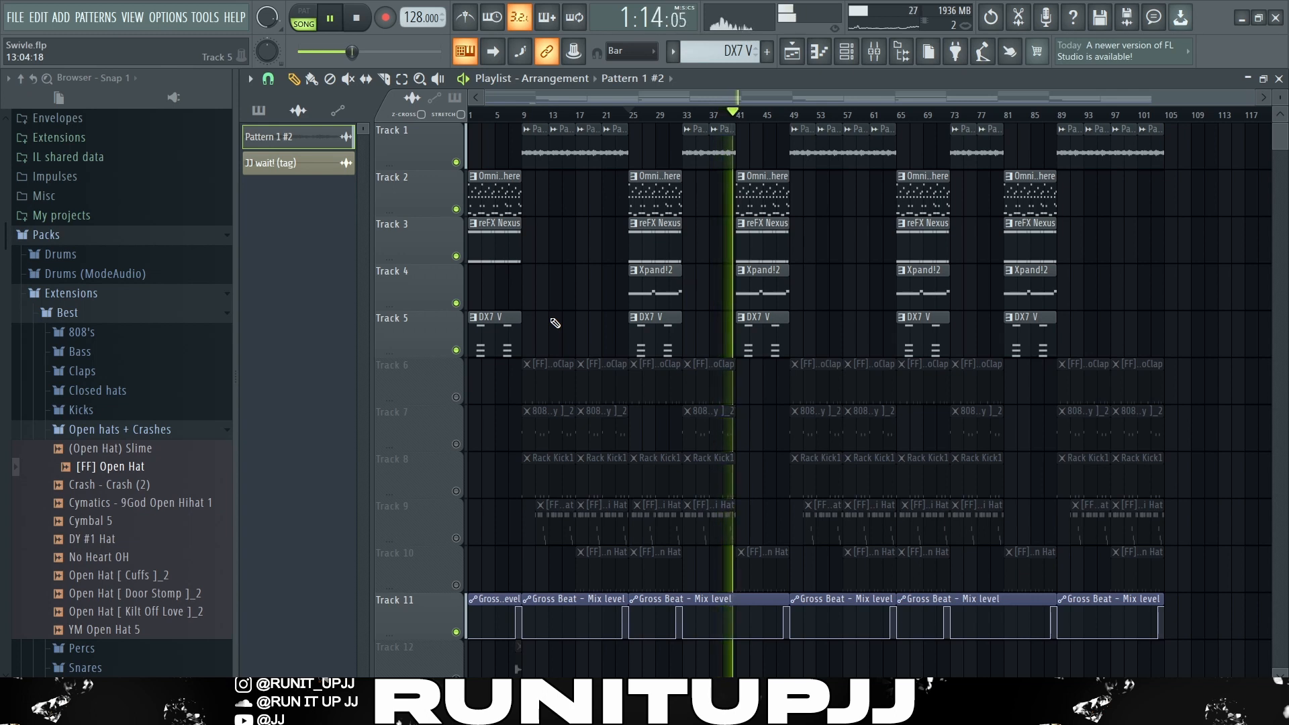
key("space")
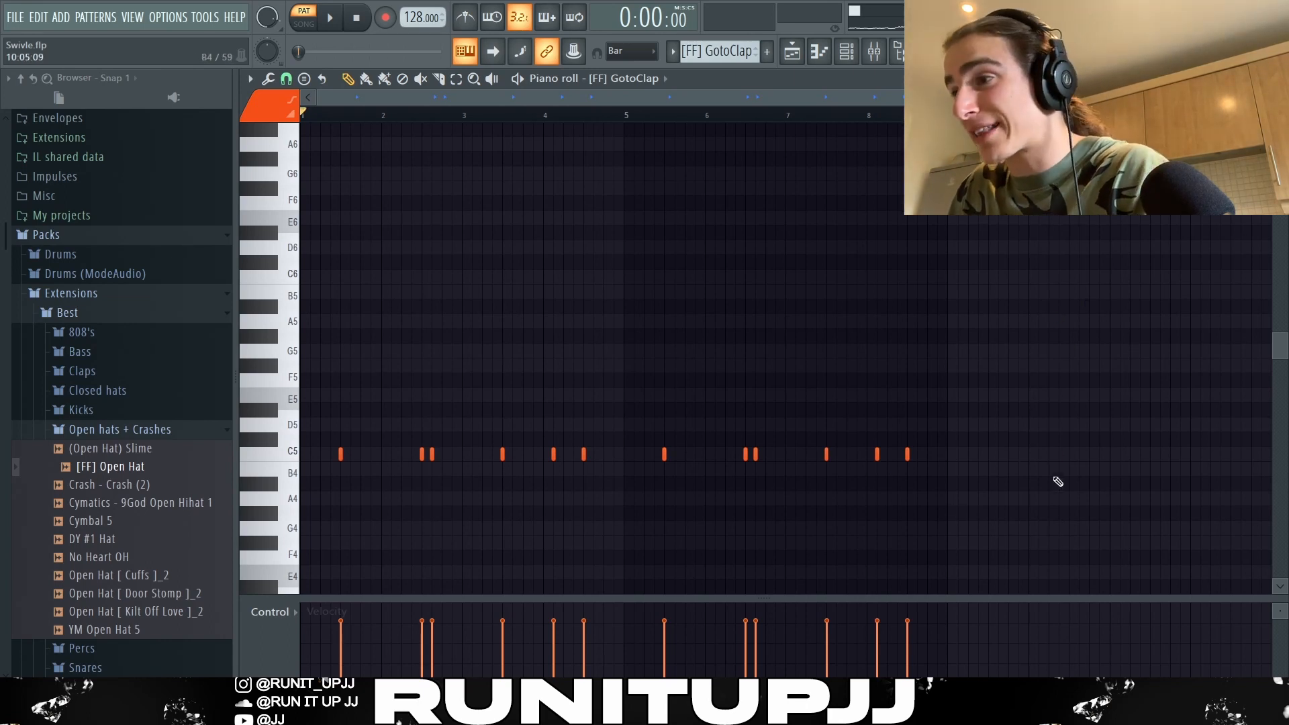
Examine how the clap notes are grouped across the GotoClap pattern and play the pattern back.
left_click_drag(1059, 481, 325, 352)
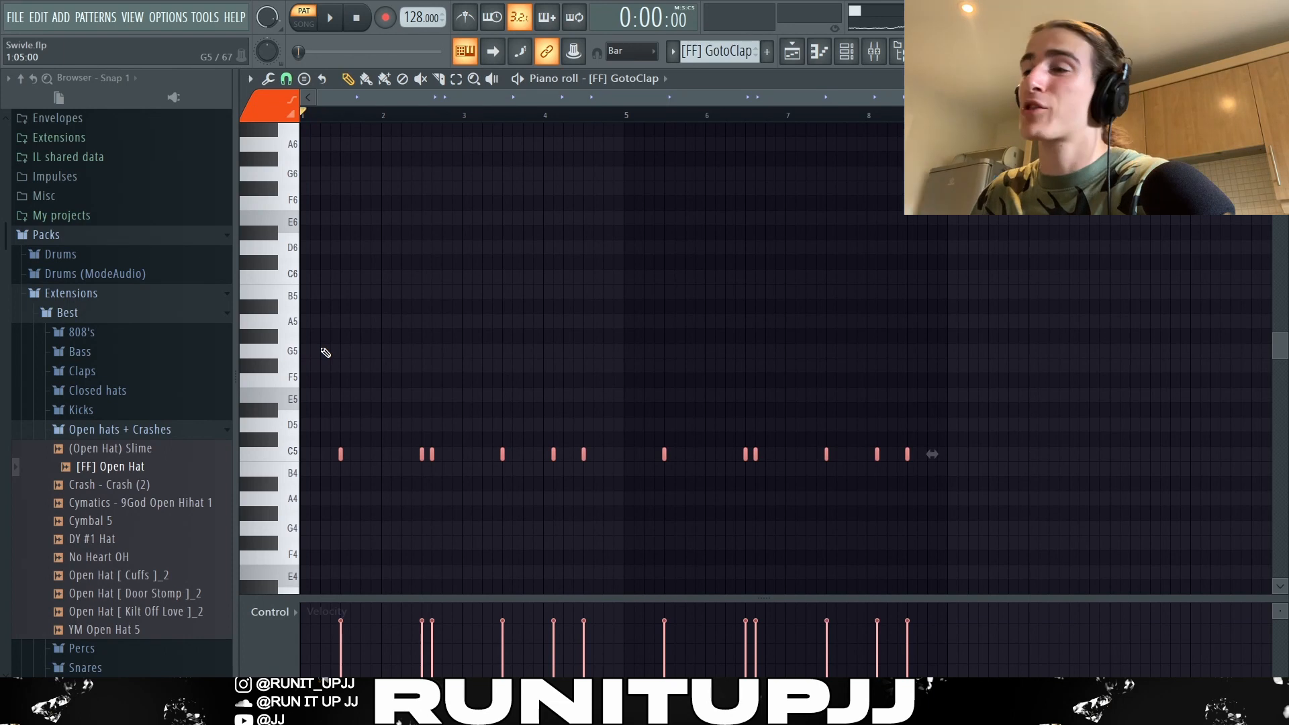
left_click_drag(405, 374, 463, 470)
left_click_drag(719, 443, 784, 498)
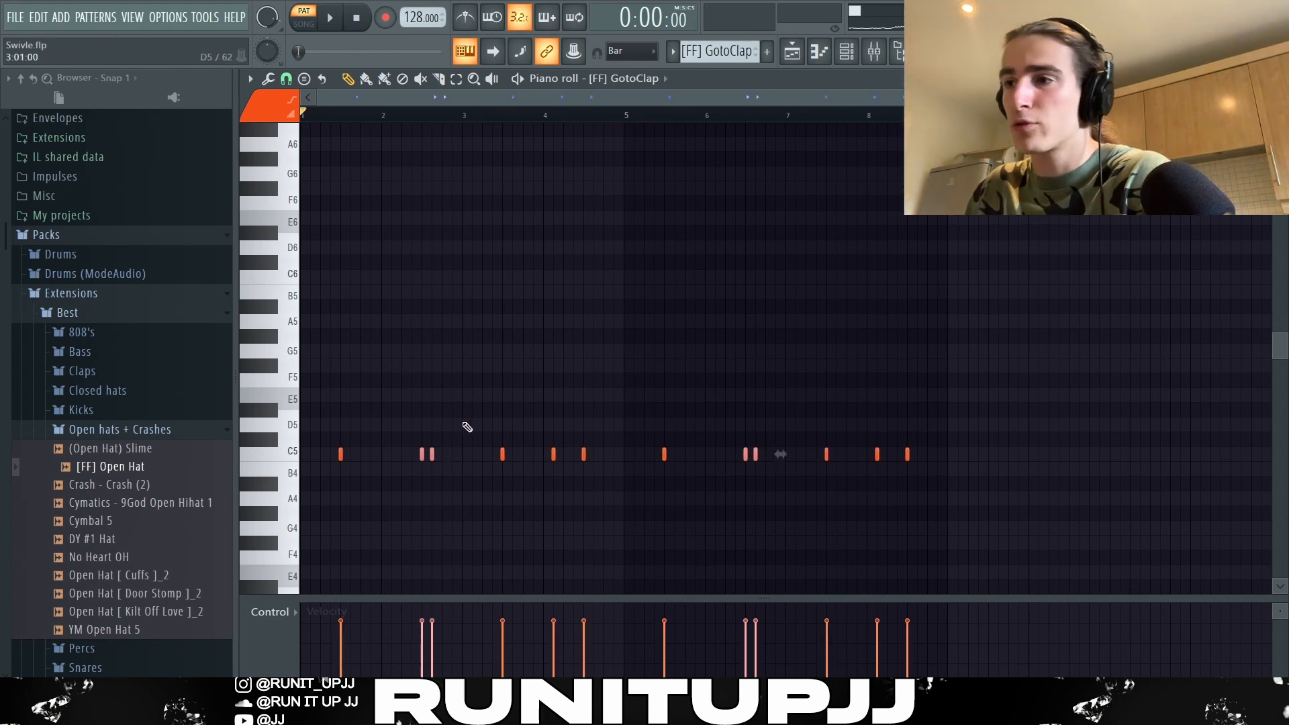
left_click_drag(498, 434, 616, 479)
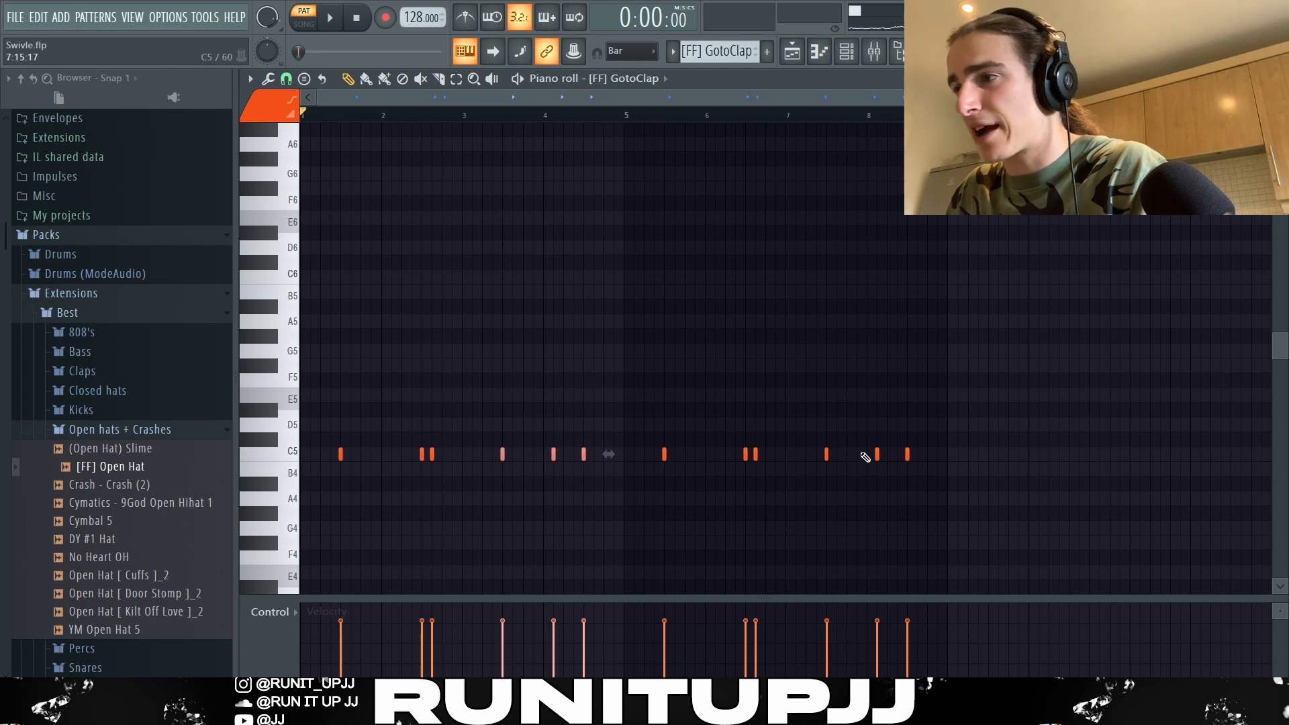
left_click_drag(861, 448, 913, 469)
left_click_drag(541, 441, 563, 451)
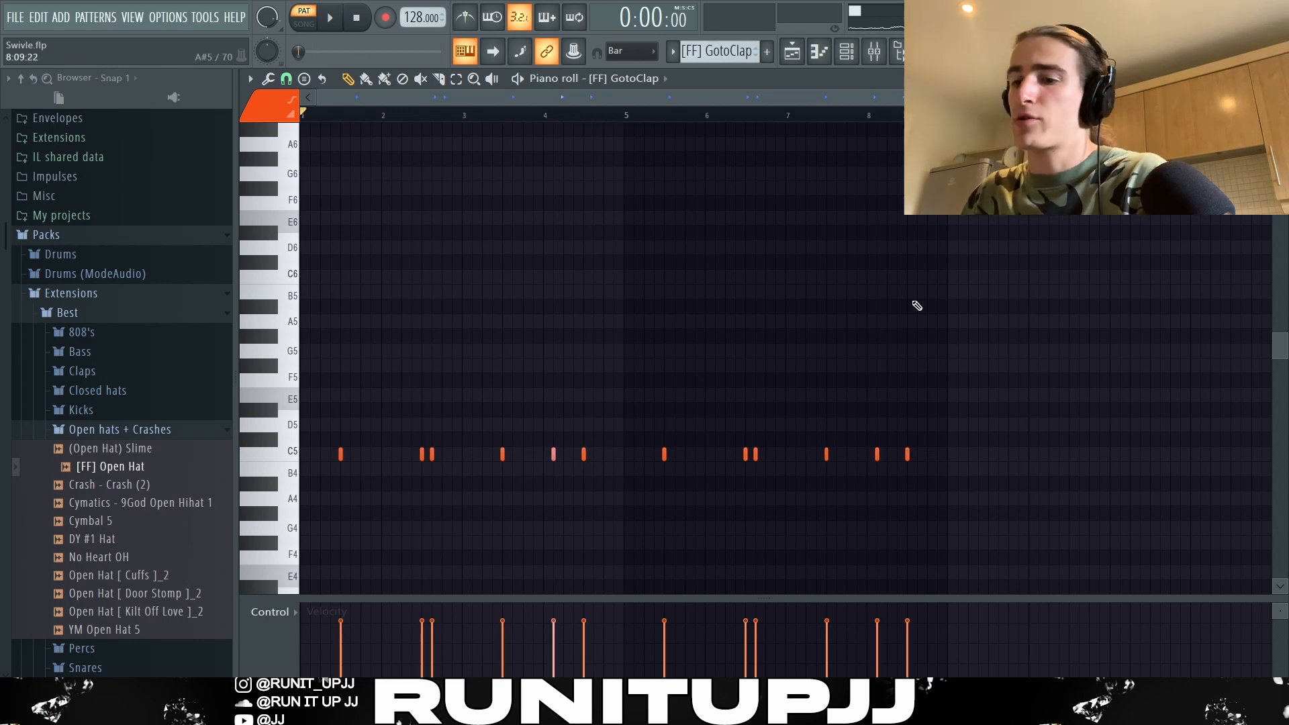
left_click(933, 312, "ctrl")
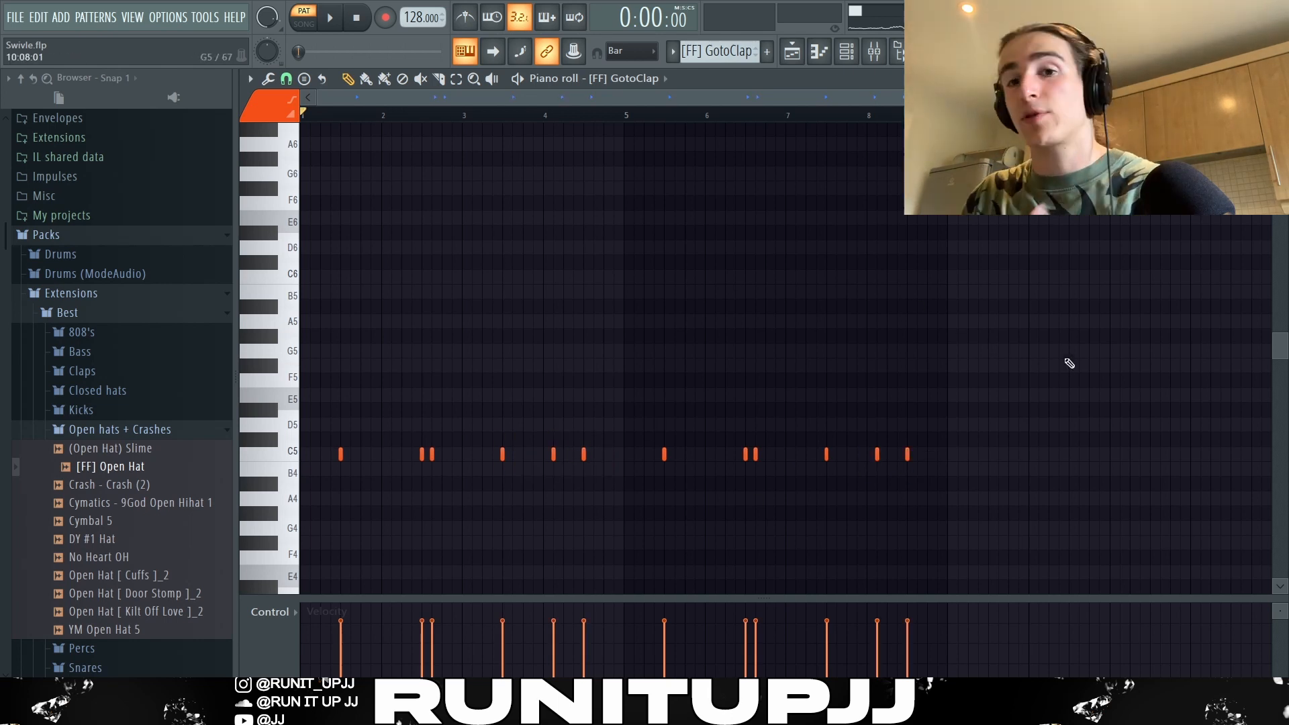
key("space")
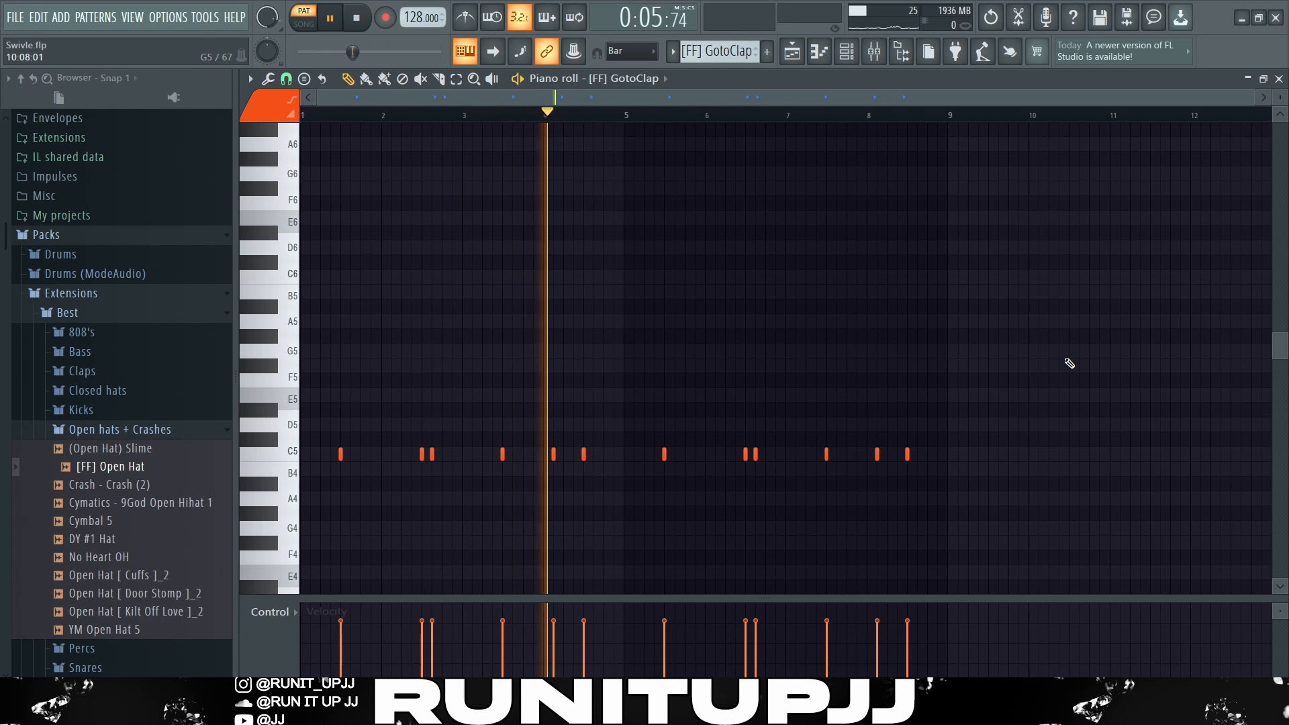
key("space")
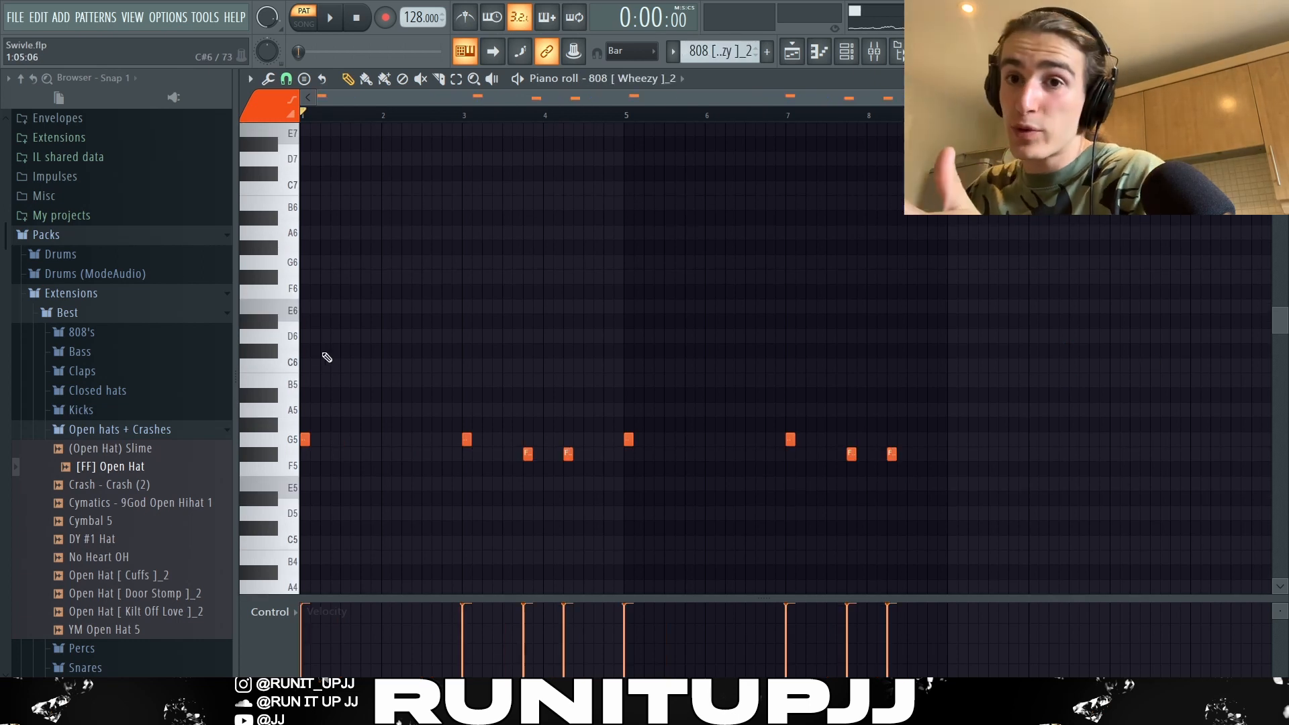
Examine the G5 notes and the full note layout of the 808 [ Wheezy ]_2 pattern, and play it back.
left_click_drag(807, 442, 299, 444)
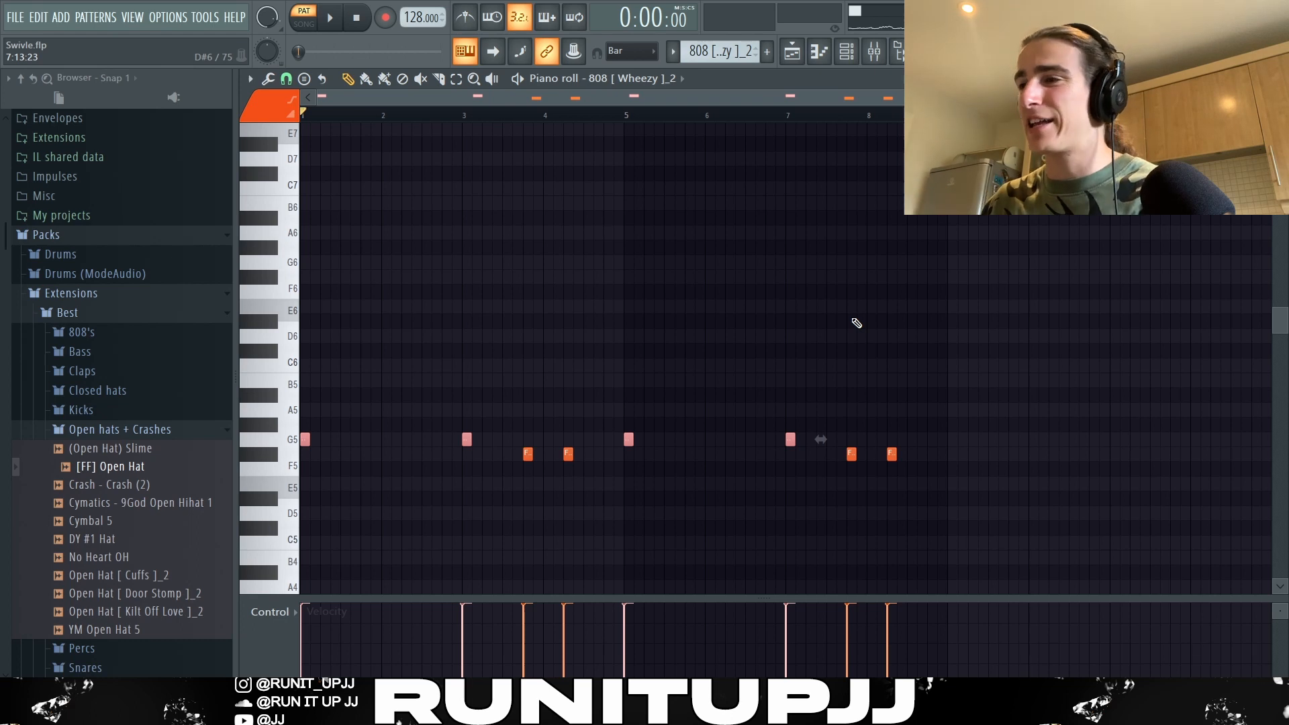
scroll(839, 332, "down", 3)
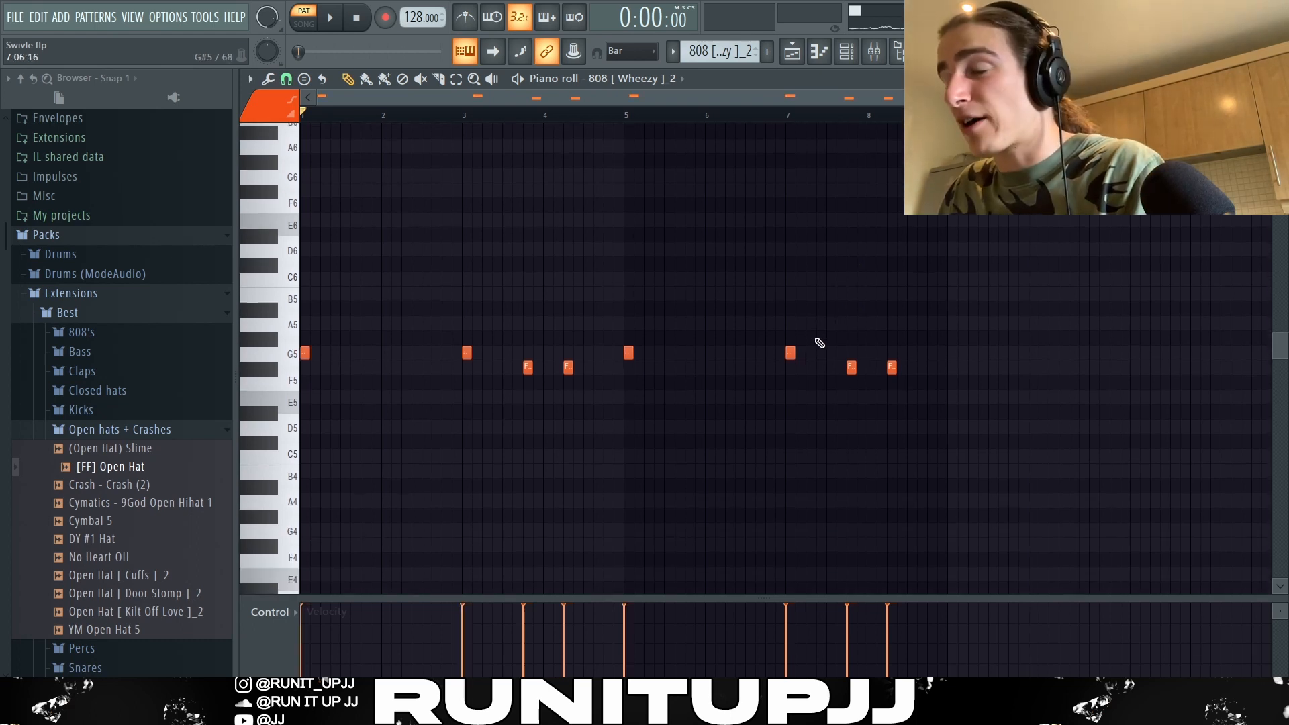
left_click_drag(965, 388, 195, 278)
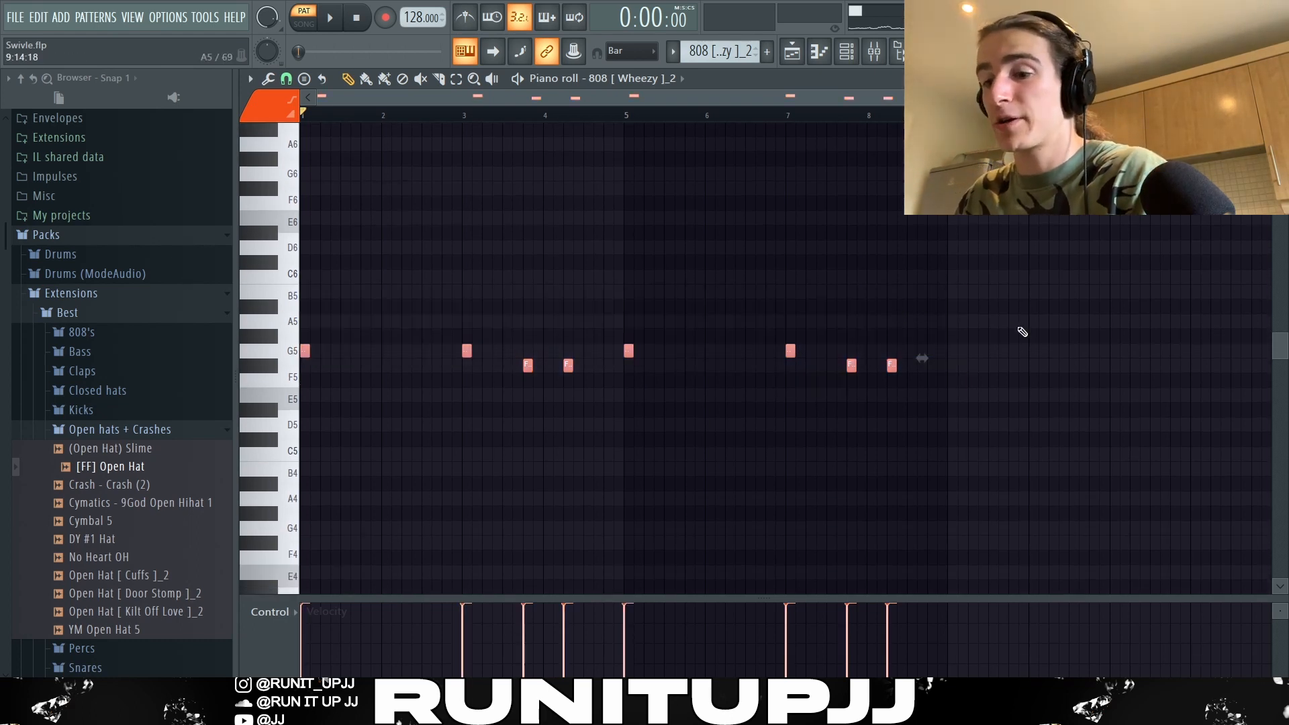
key("ctrl+d")
key("ctrl+a")
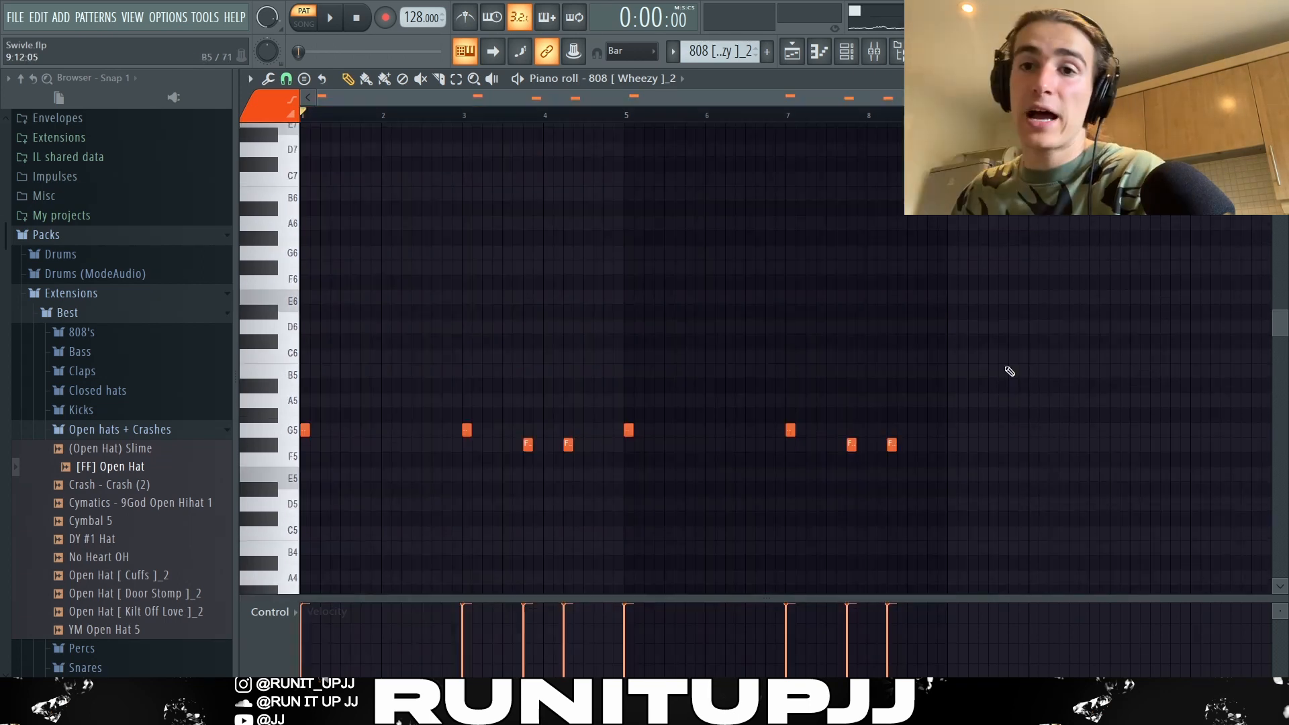
key("space")
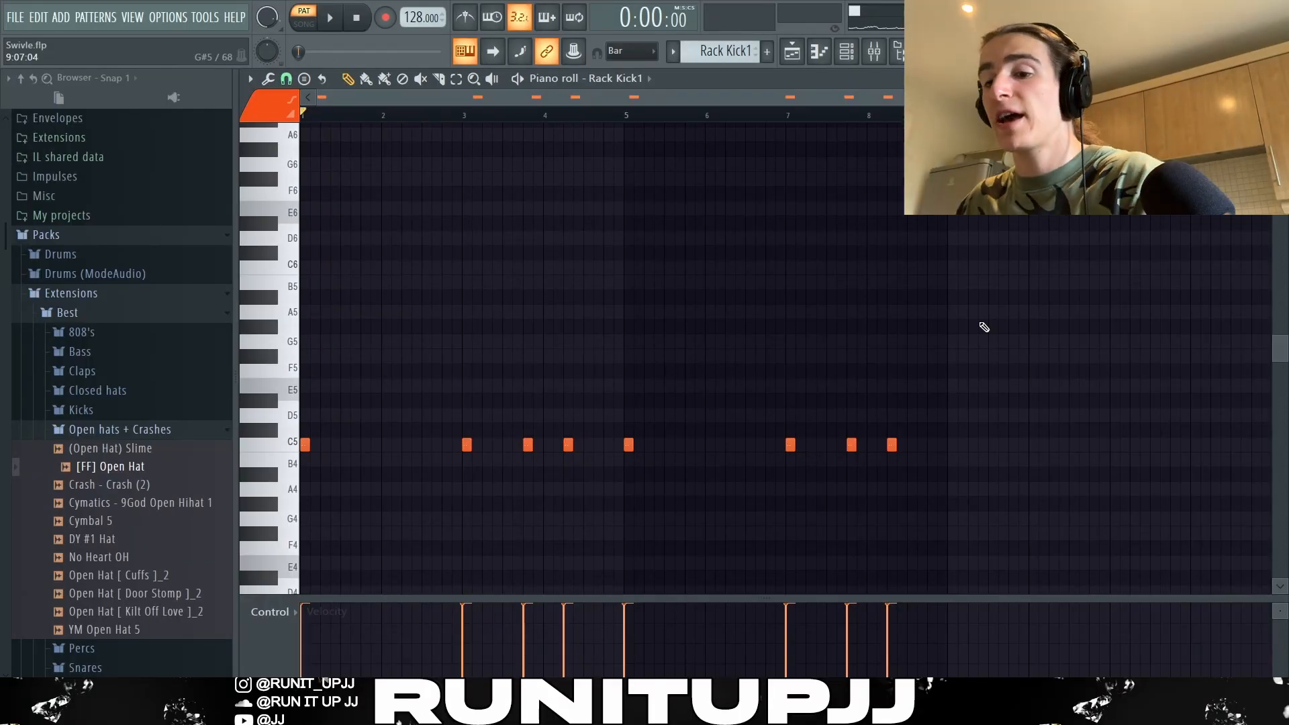
Review all notes of the Rack Kick1 pattern and play it back.
key("ctrl+a")
scroll(985, 327, "down", 5)
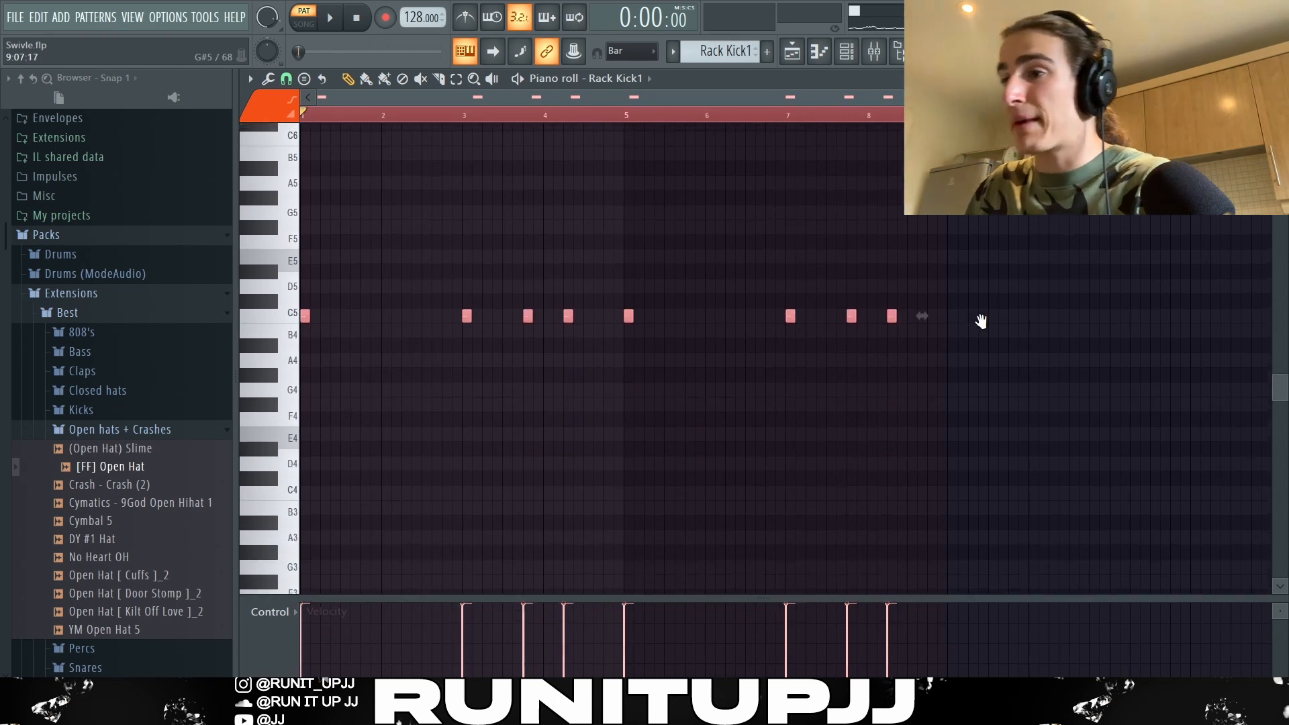
scroll(983, 335, "up", 1)
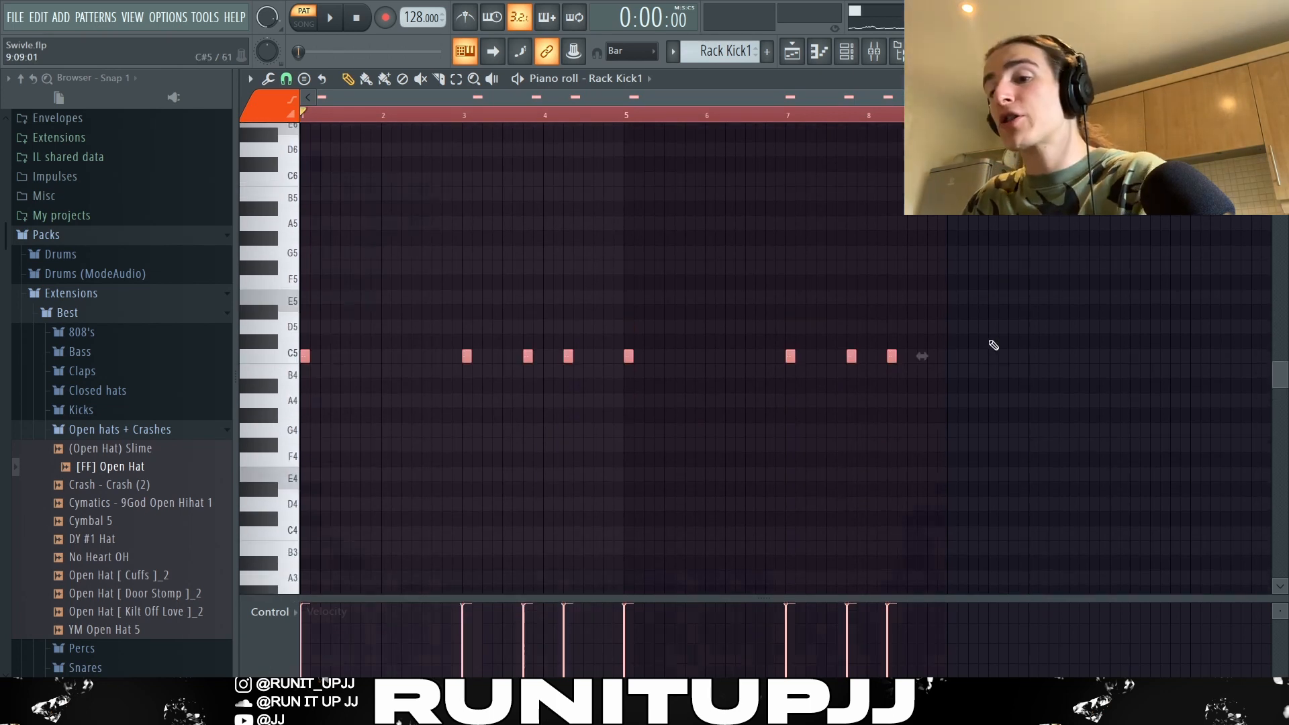
key("ctrl+d")
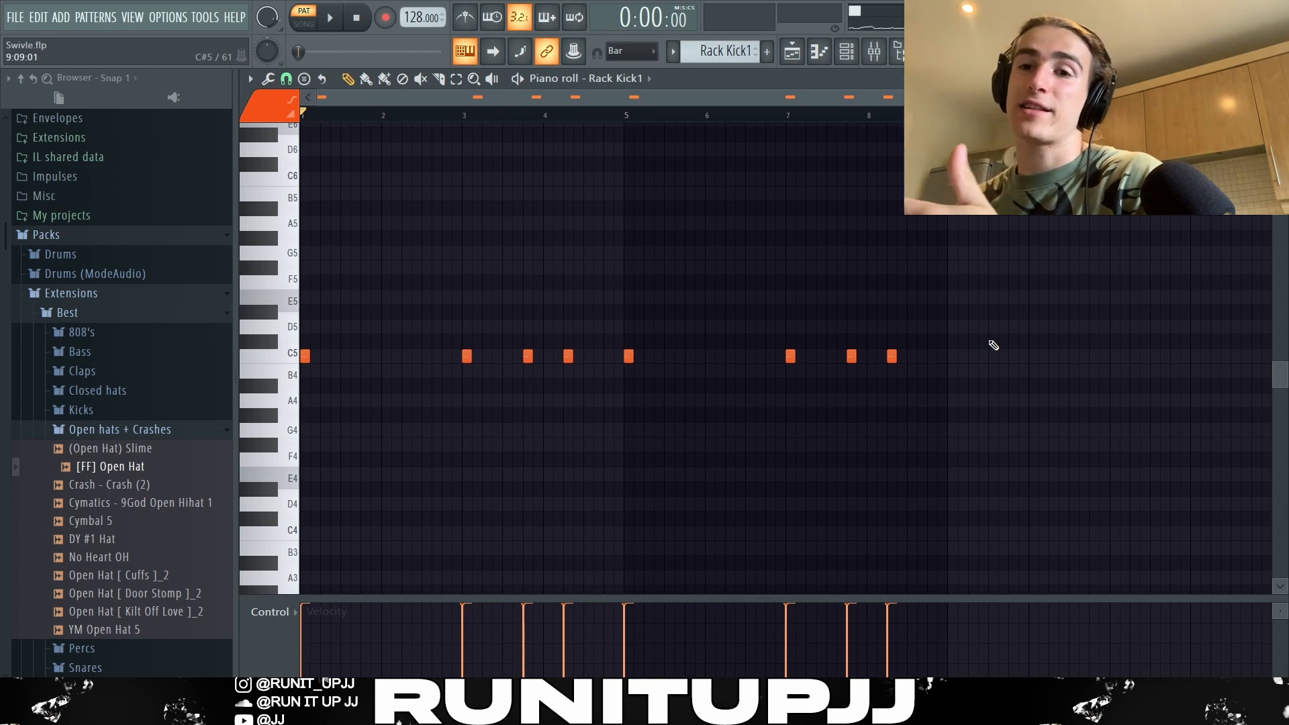
key("space")
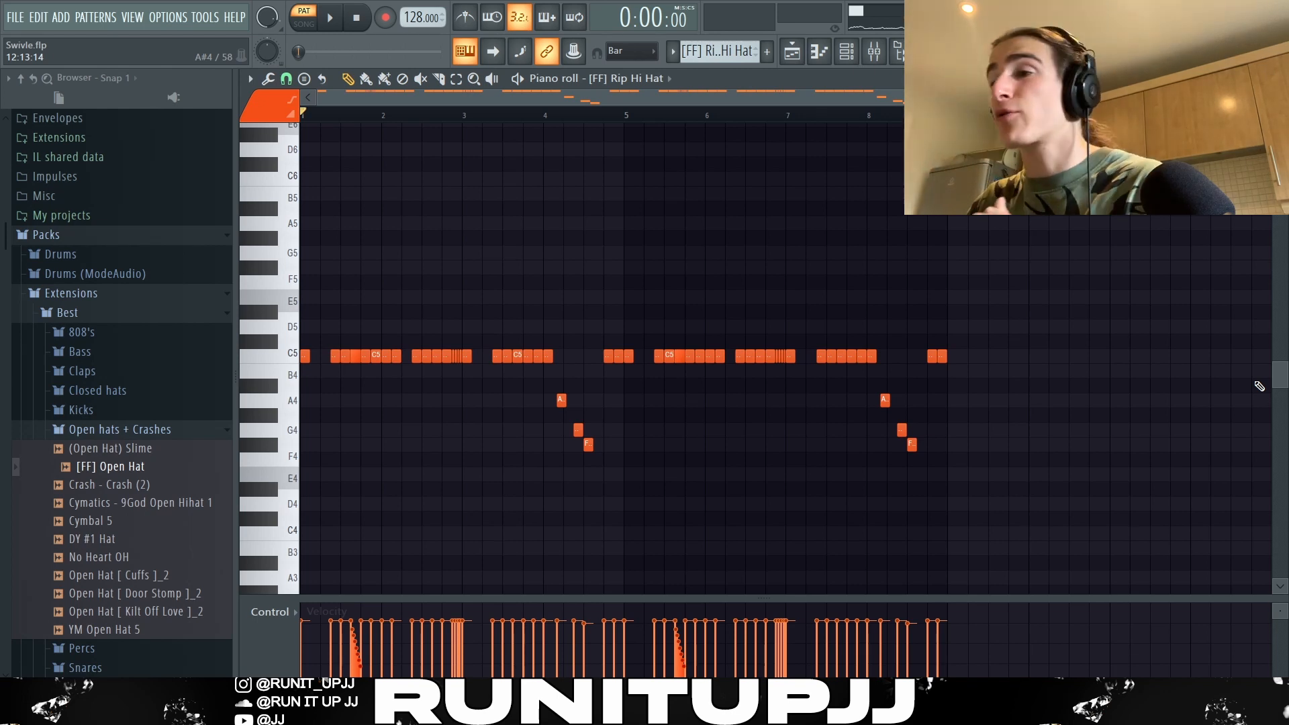
Examine the first four bars of the Rip Hi Hat pattern.
left_click_drag(618, 477, 302, 275)
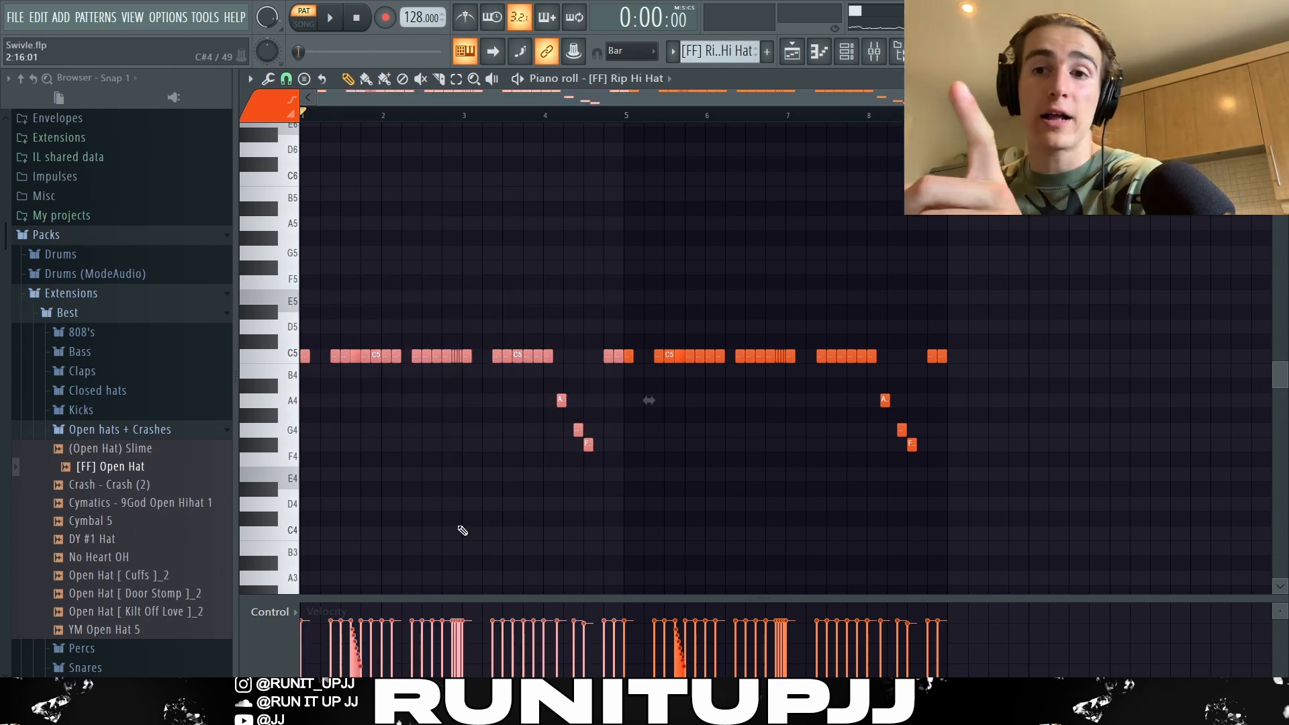
scroll(512, 392, "up", 3)
right_click(443, 472)
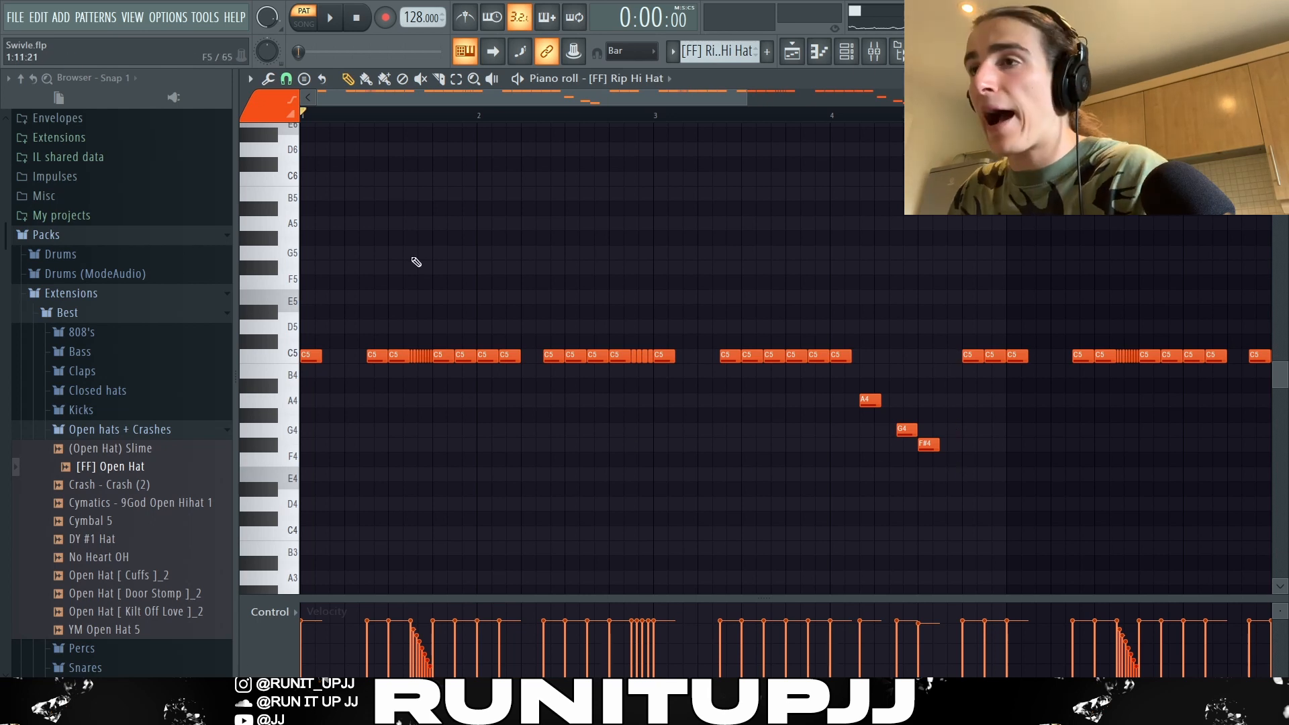
Set the piano roll's snap to grid to 1/3 step.
left_click(286, 79)
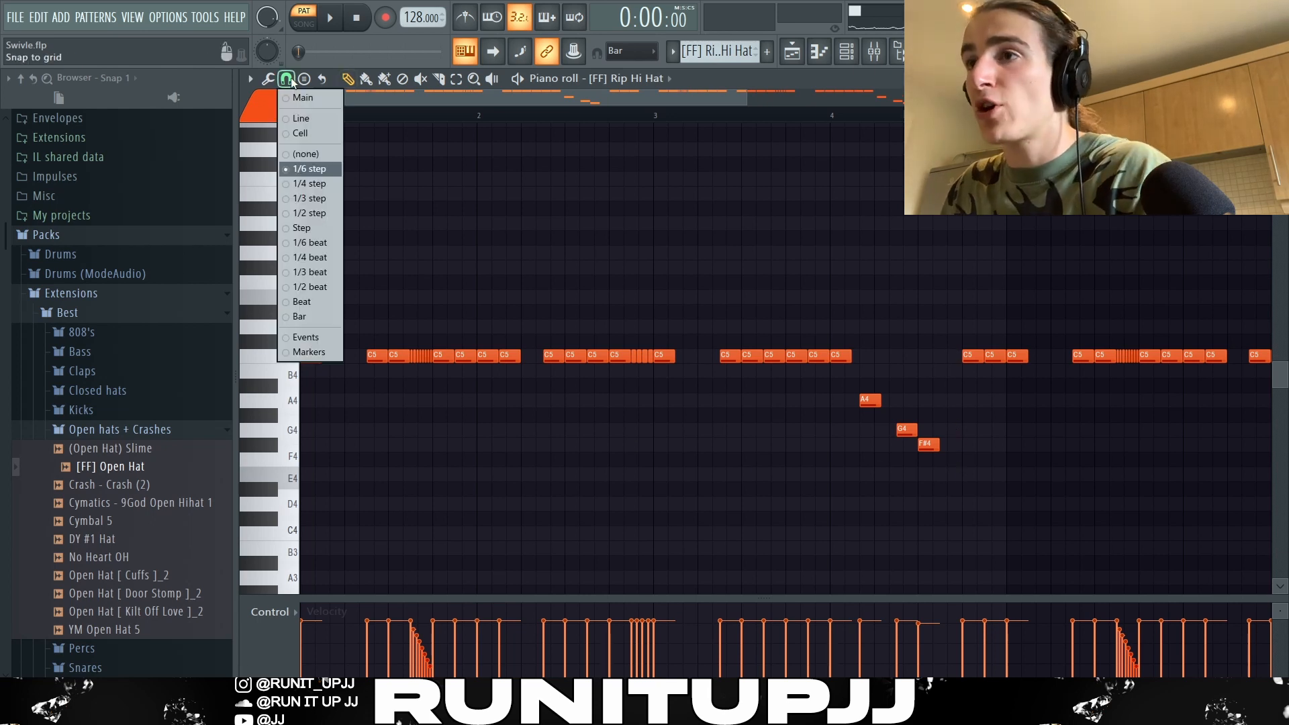
left_click(302, 197)
Examine the hi-hat rolls in bars 1 and 2 and the pitched-down notes in bar 4, and play back the pattern.
scroll(480, 375, "up", 3)
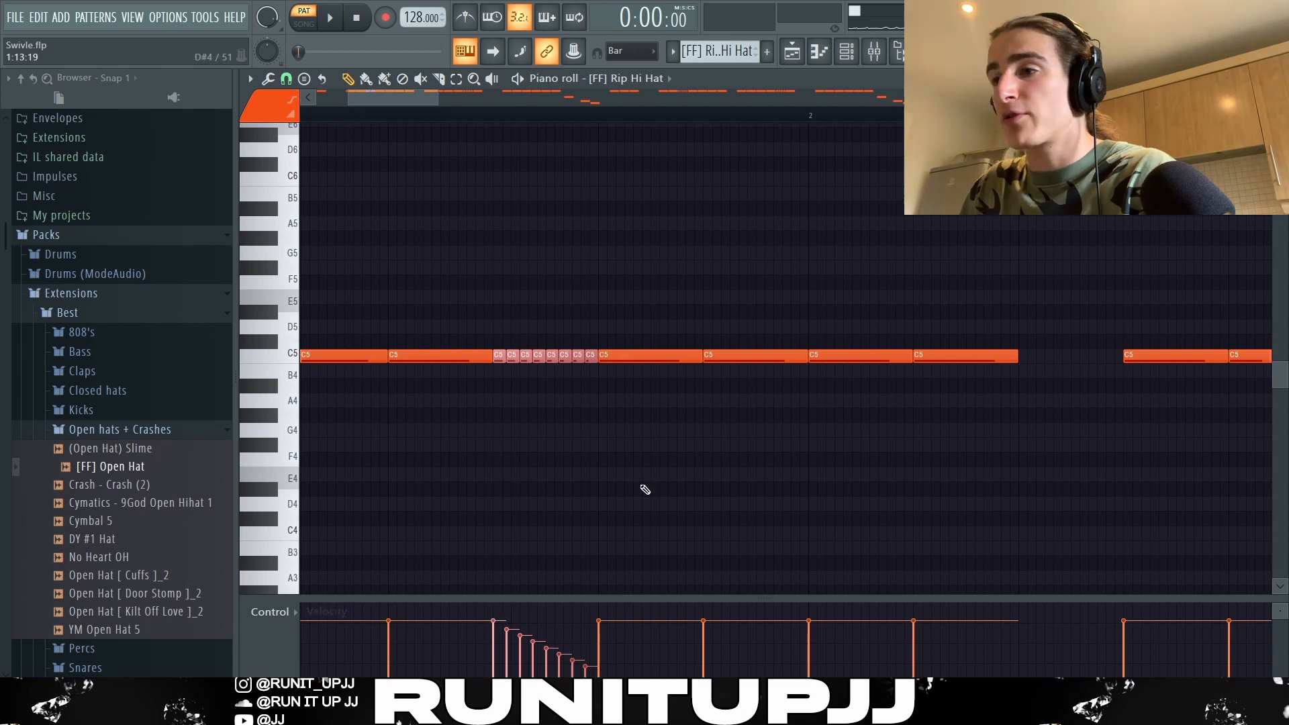
scroll(648, 487, "down", 4)
scroll(704, 426, "up", 3)
left_click_drag(563, 357, 642, 381)
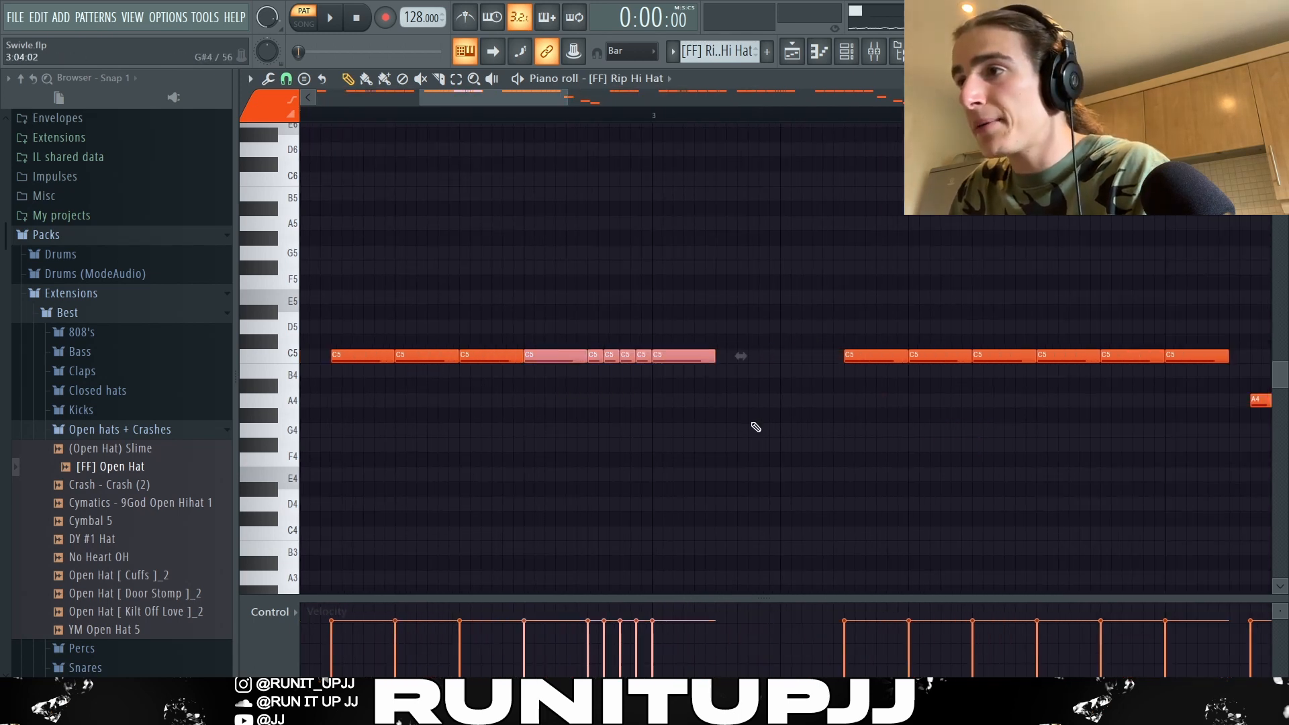
scroll(756, 427, "down", 3)
scroll(647, 442, "up", 4)
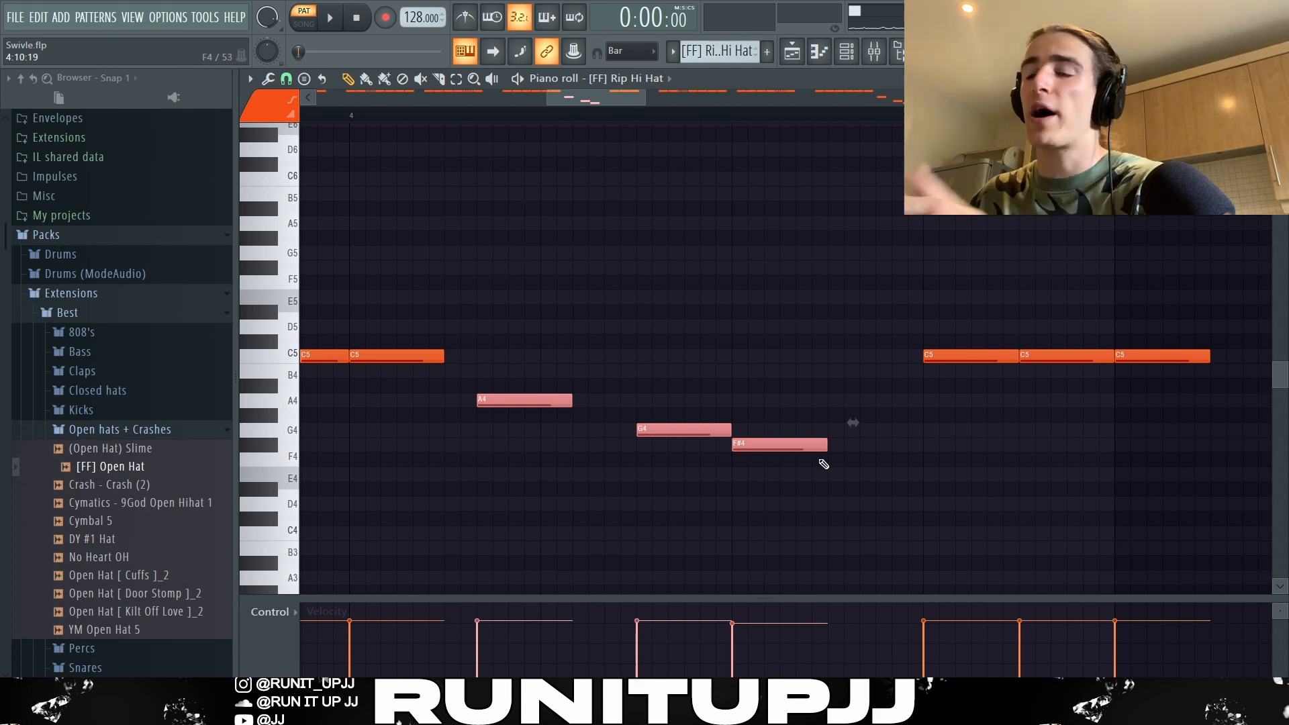
scroll(777, 472, "down", 4)
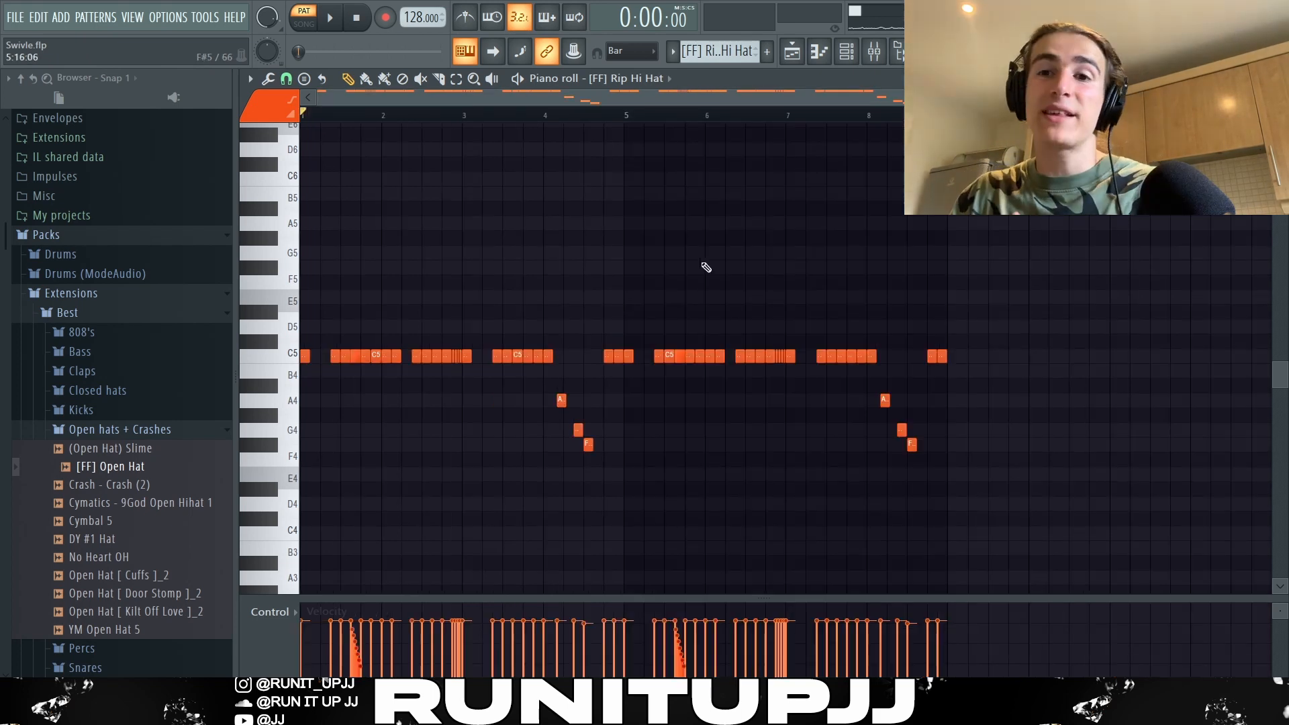
key("space")
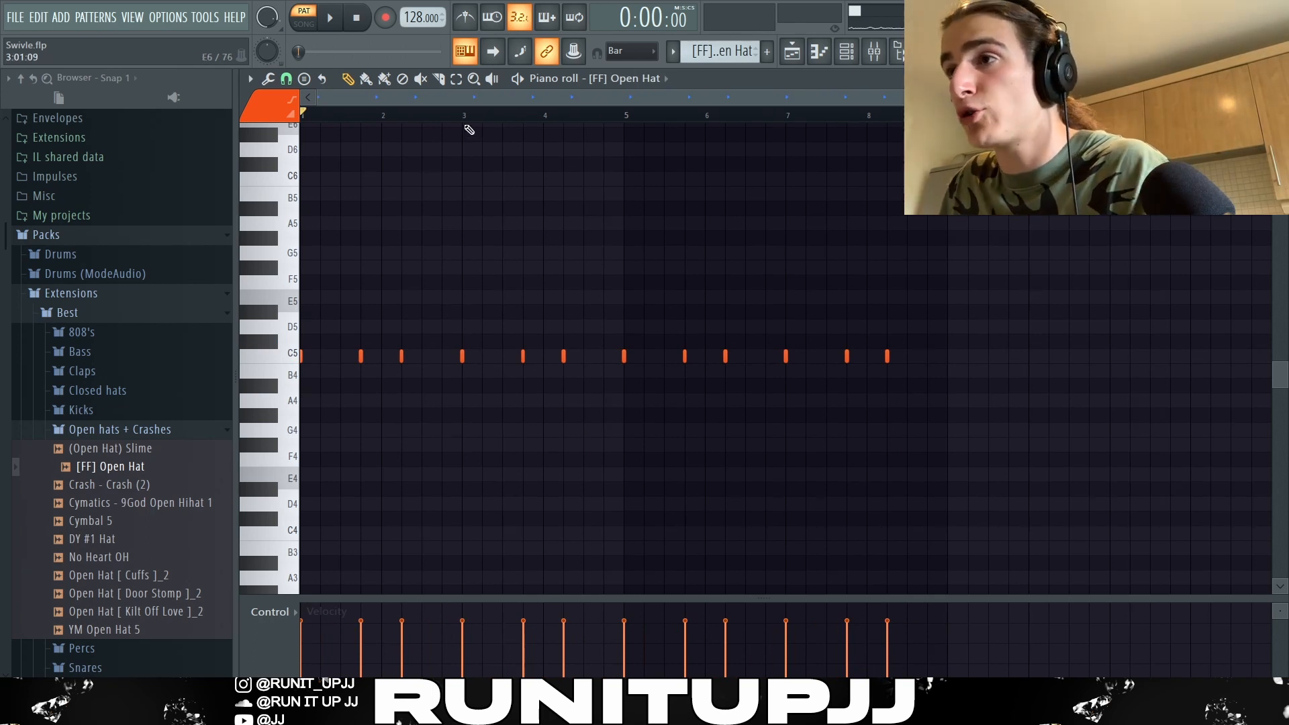
Examine the open hat notes in the first two bars of the Open Hat pattern and play the pattern back.
left_click_drag(465, 120, 6, 195)
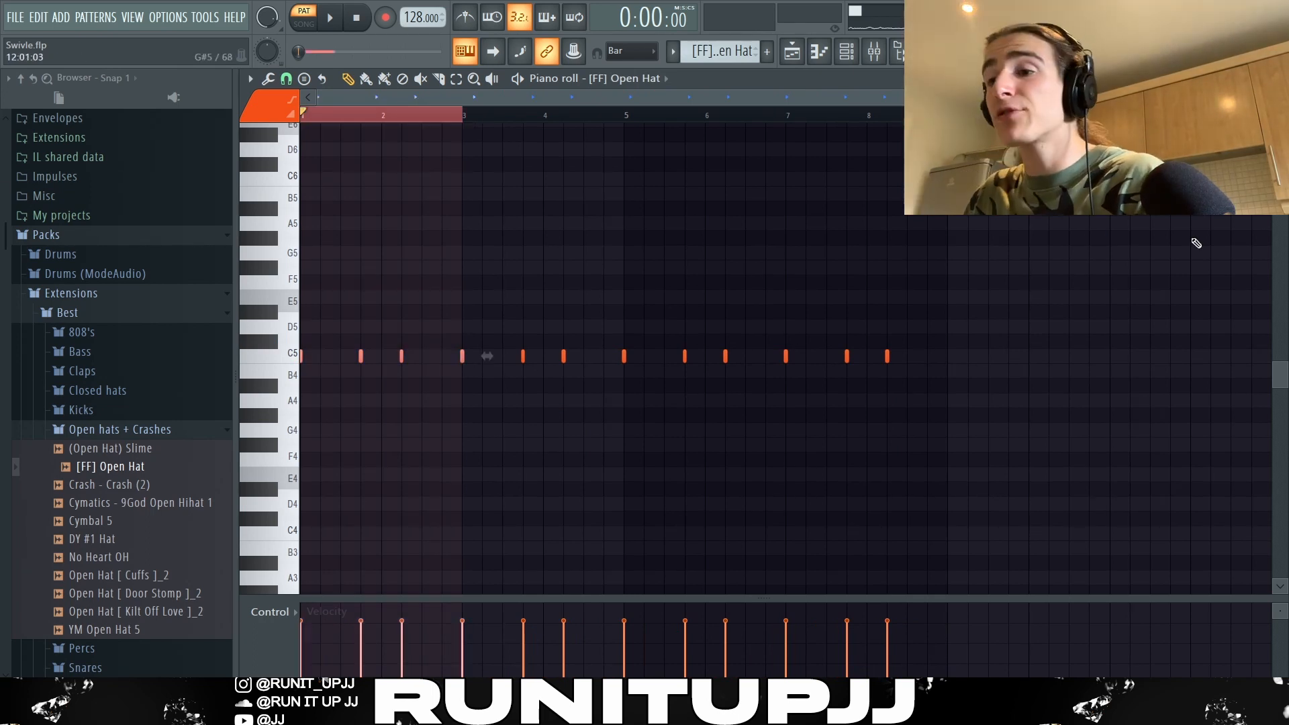
key("ctrl+d")
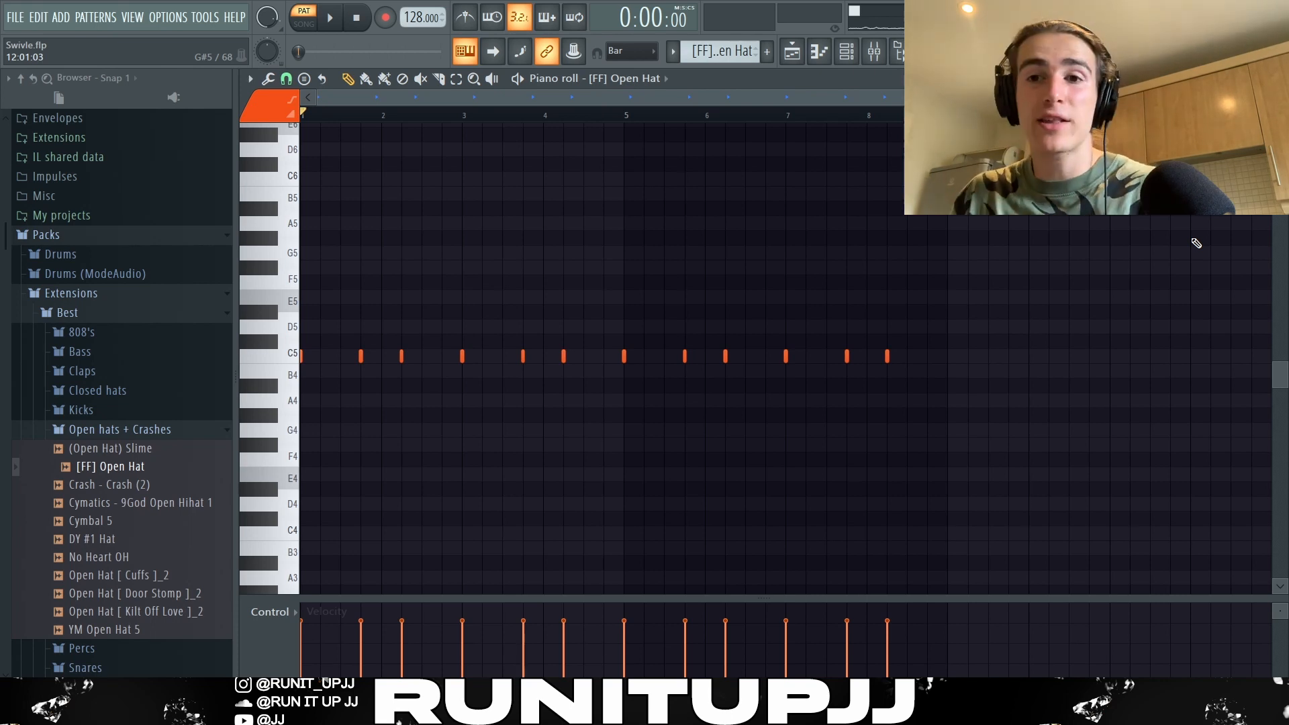
key("space")
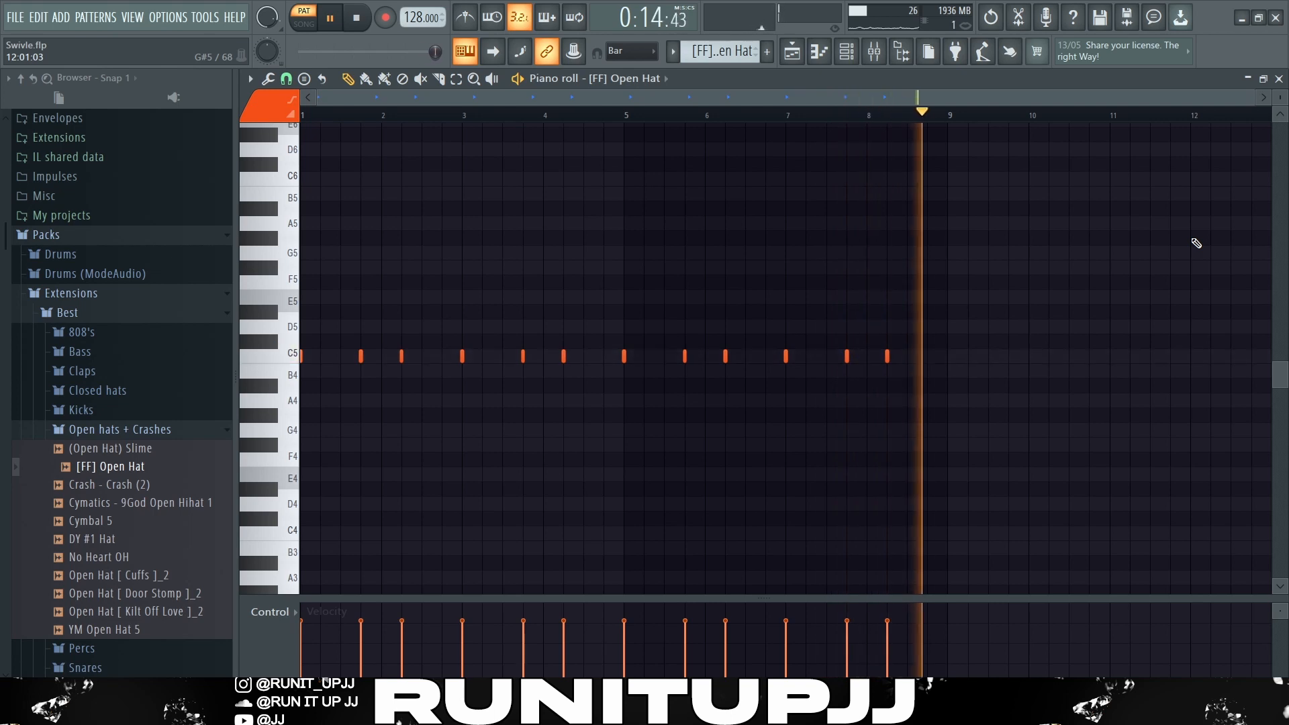
key("space")
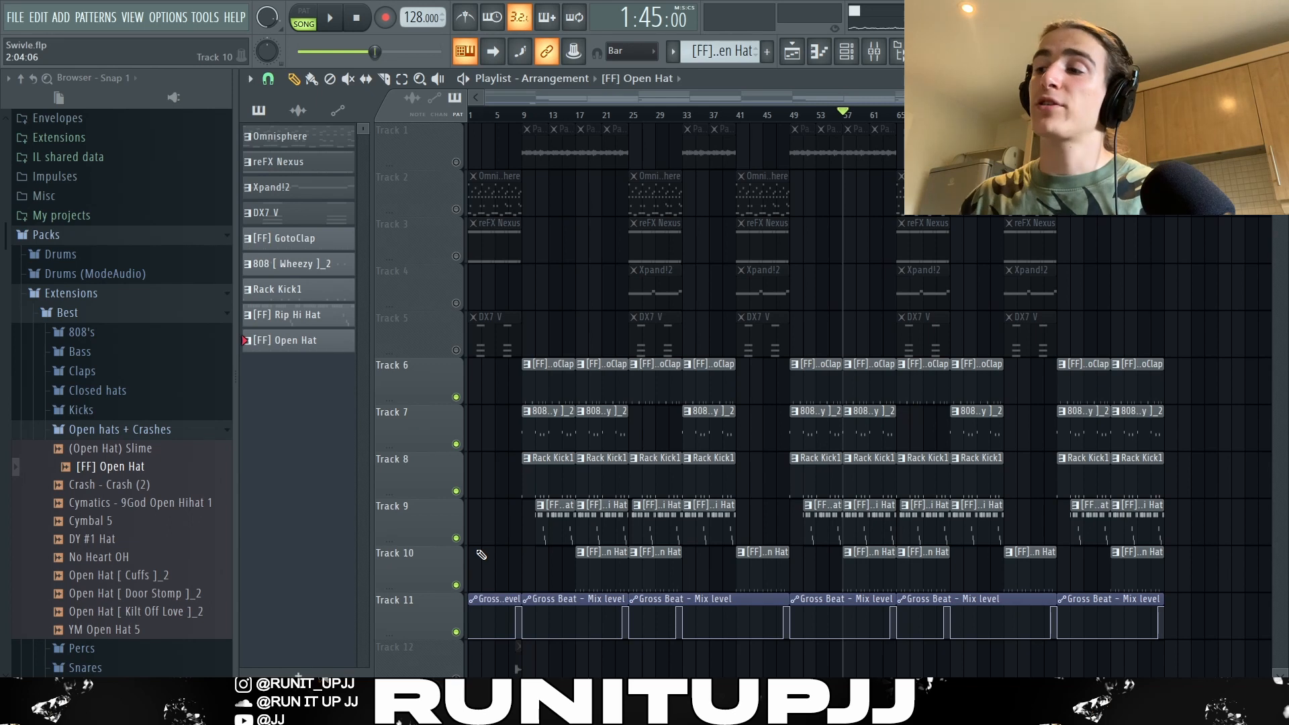
Play the drum tracks of the arrangement with the melody tracks muted.
key("space")
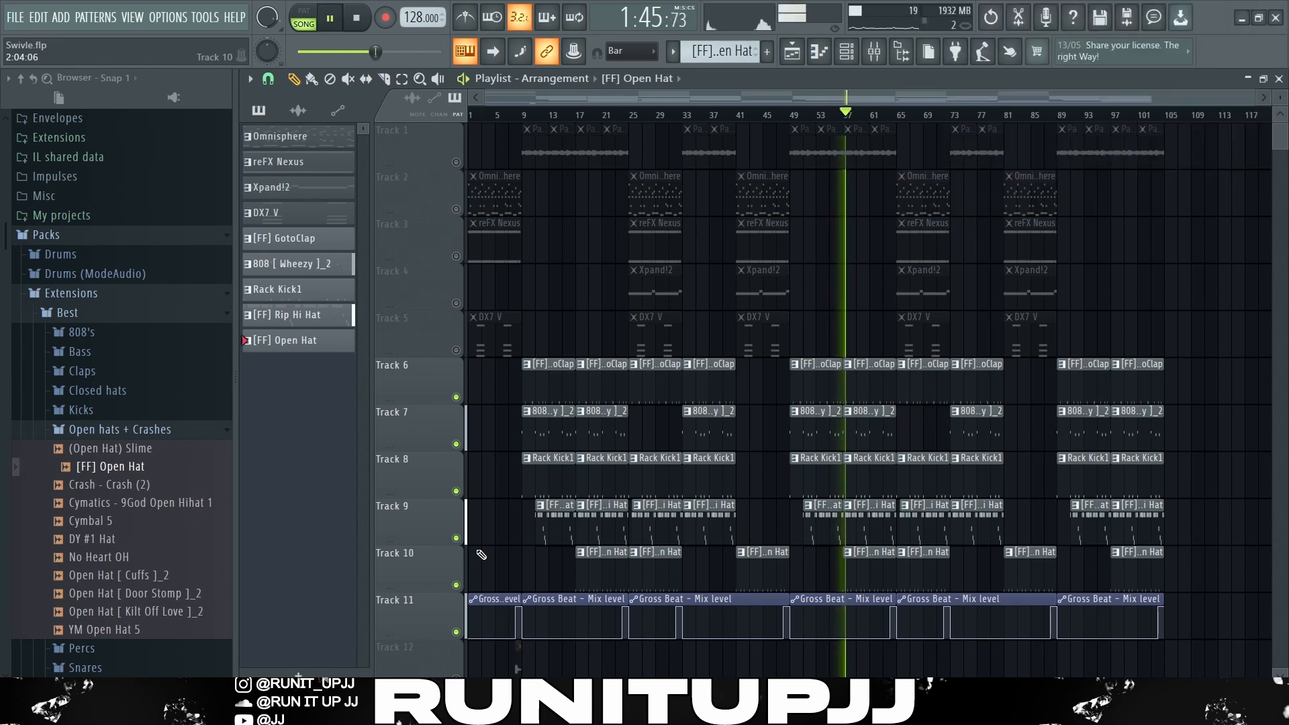